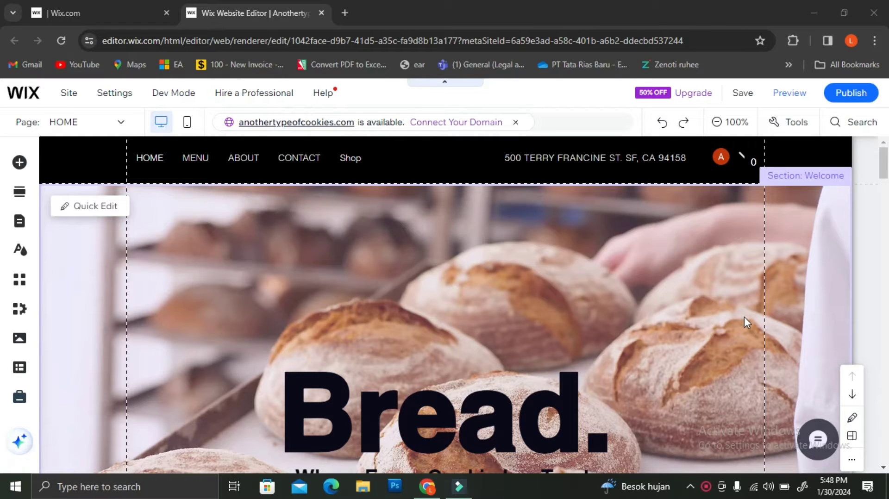
- Examine the home page's sections from the welcome banner down to the decorative flour image
scroll(746, 320, "down", 5)
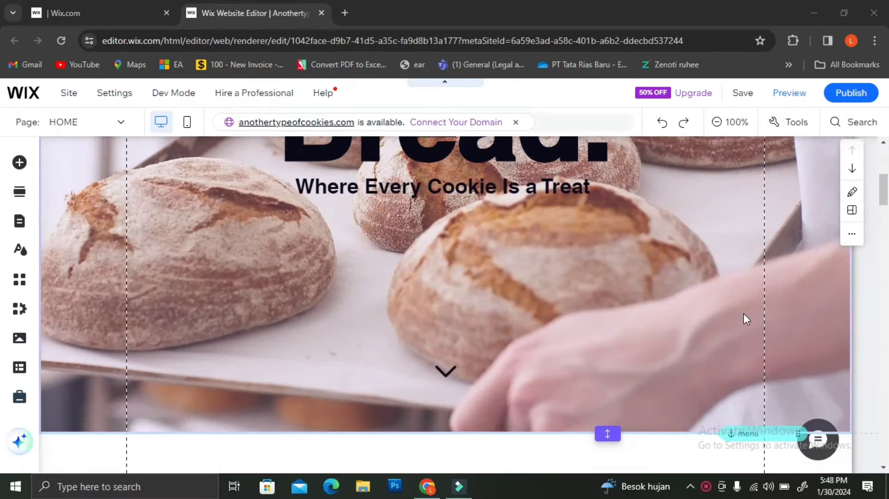
scroll(745, 319, "down", 5)
scroll(746, 319, "down", 7)
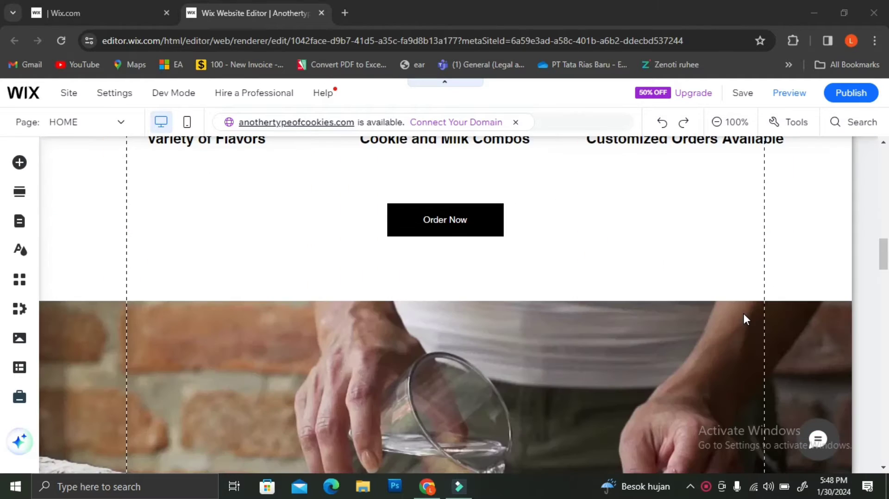
scroll(744, 319, "down", 5)
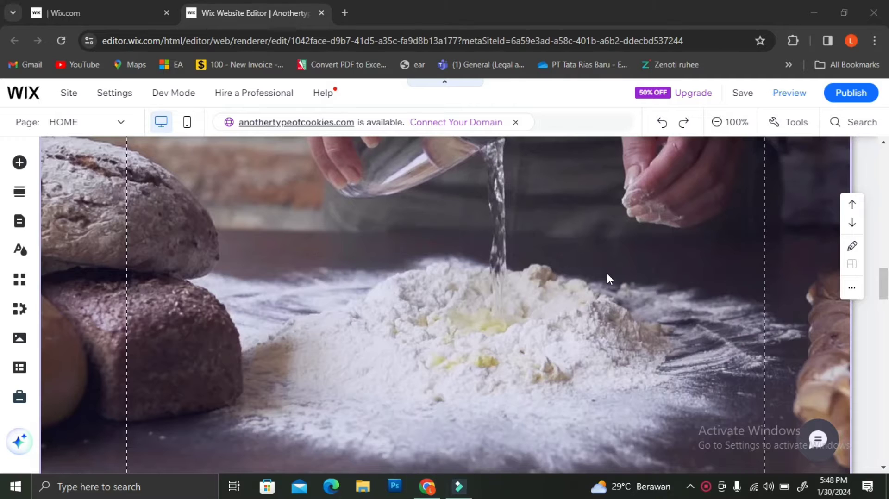
scroll(607, 277, "down", 3)
scroll(608, 278, "up", 5)
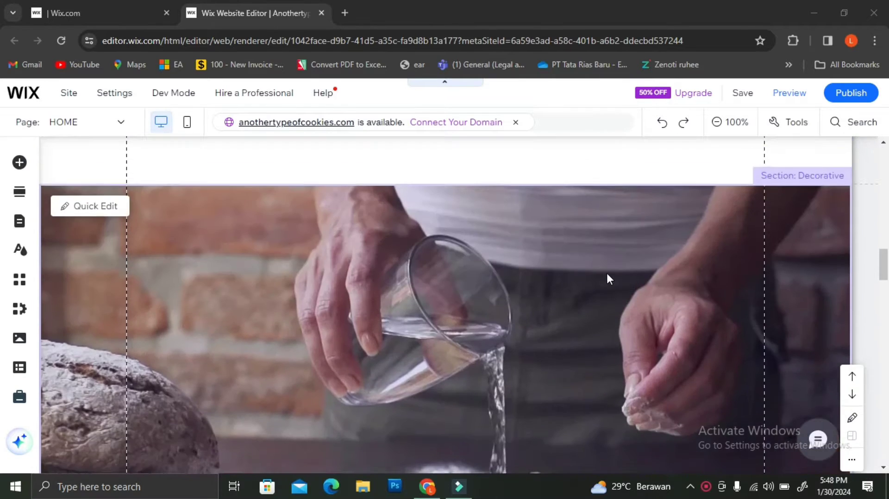
scroll(607, 278, "down", 2)
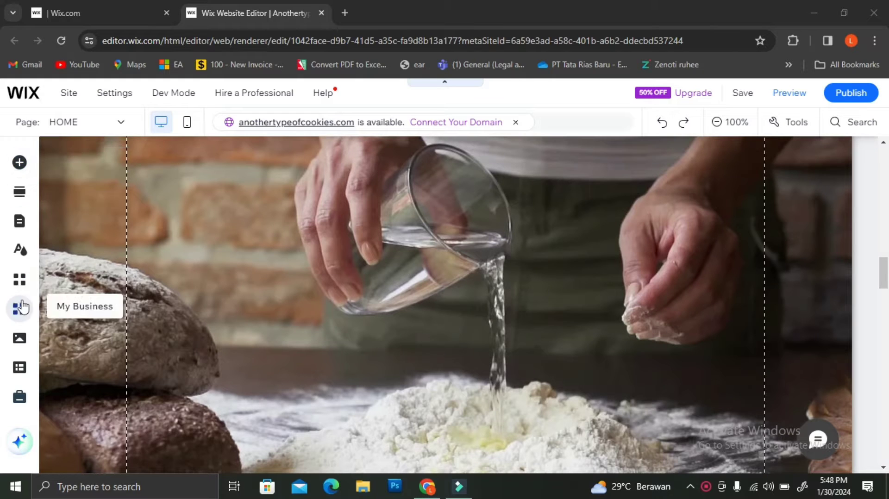
- Find Wix Events & Tickets in the App Market by searching for "event" and add it to the site
left_click(29, 277)
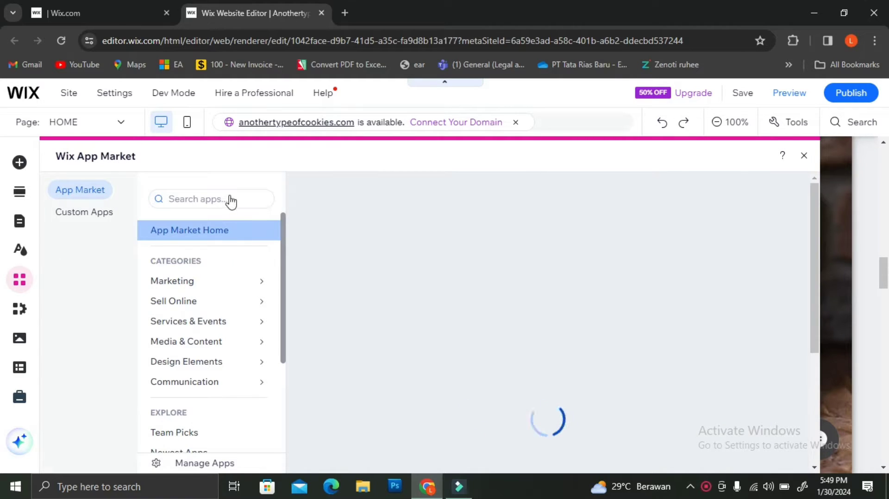
left_click(229, 200)
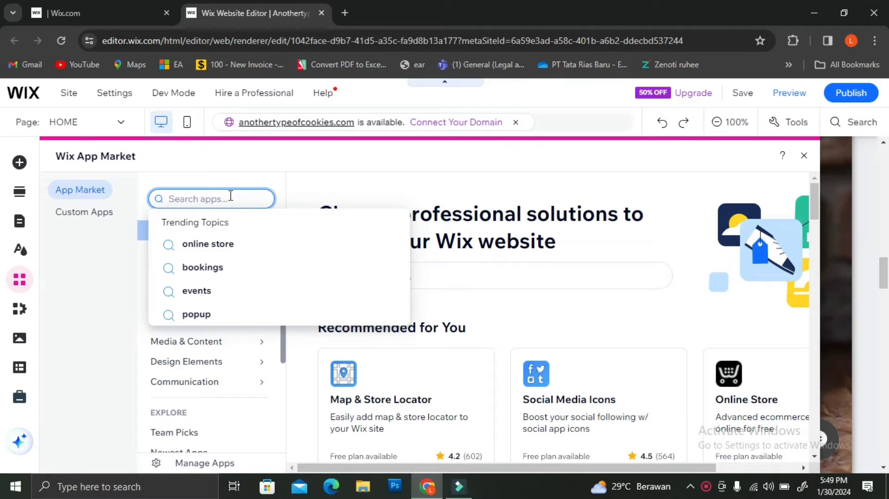
type("event")
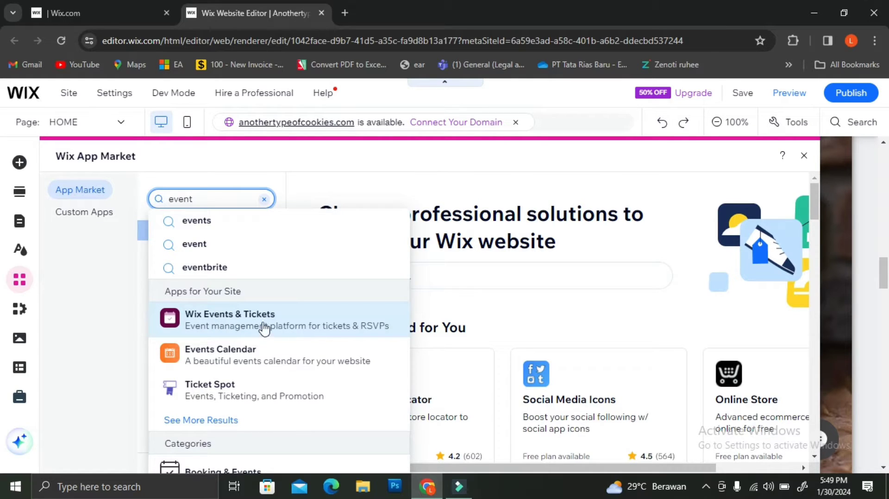
left_click(240, 323)
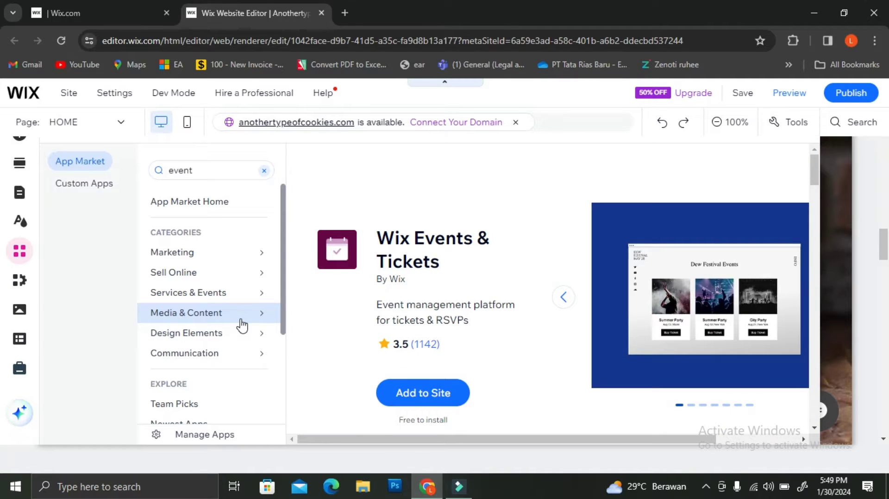
left_click(411, 403)
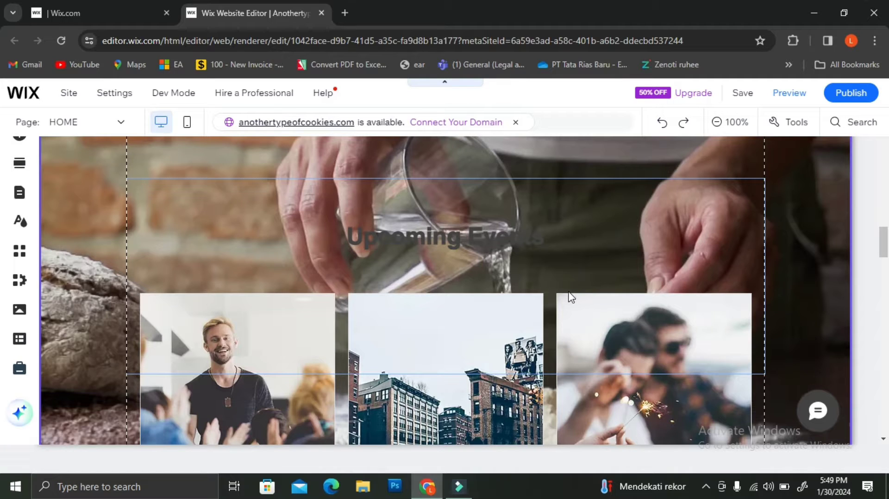
- Set the Wix Events widget on the home page to show a single event instead of multiple events
left_click(662, 249)
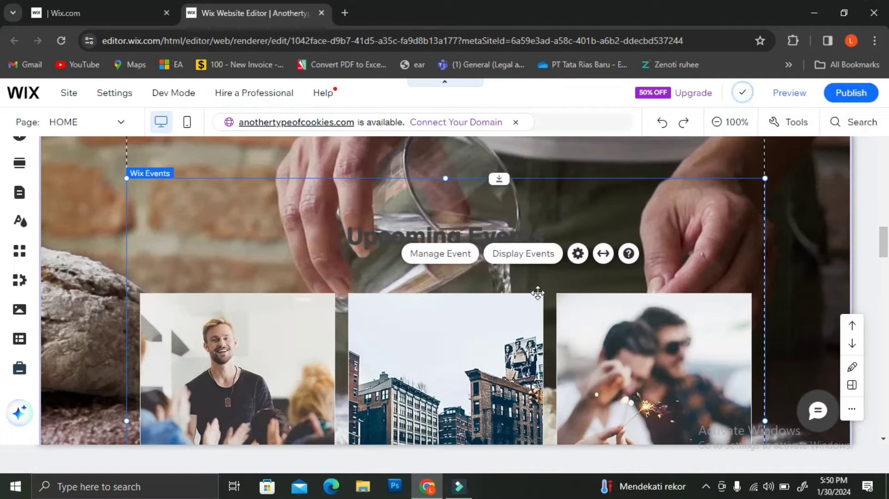
left_click(542, 263)
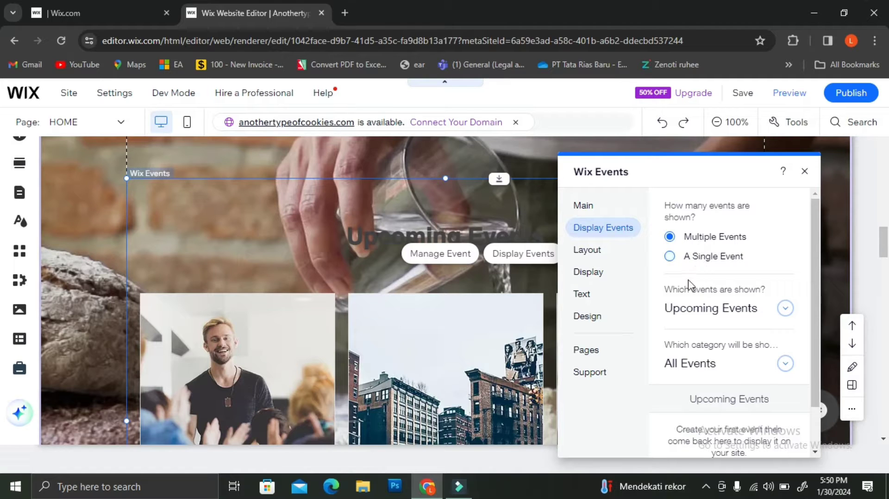
scroll(703, 311, "down", 1)
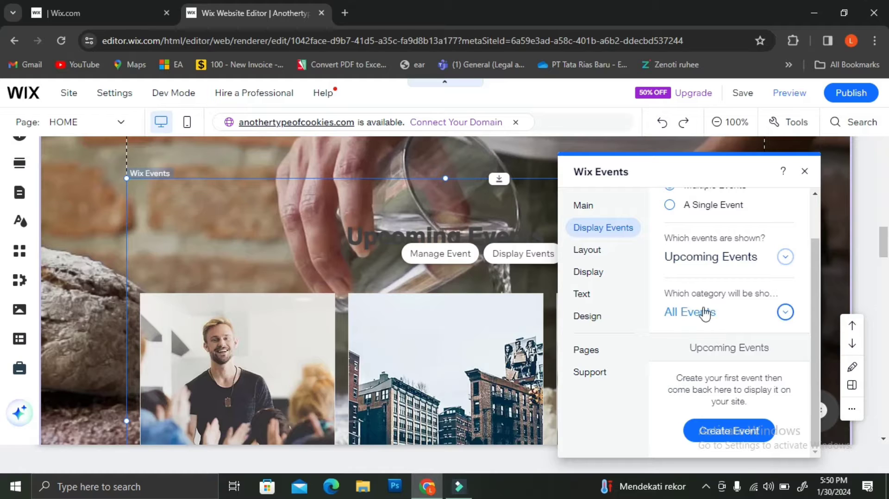
scroll(704, 311, "up", 1)
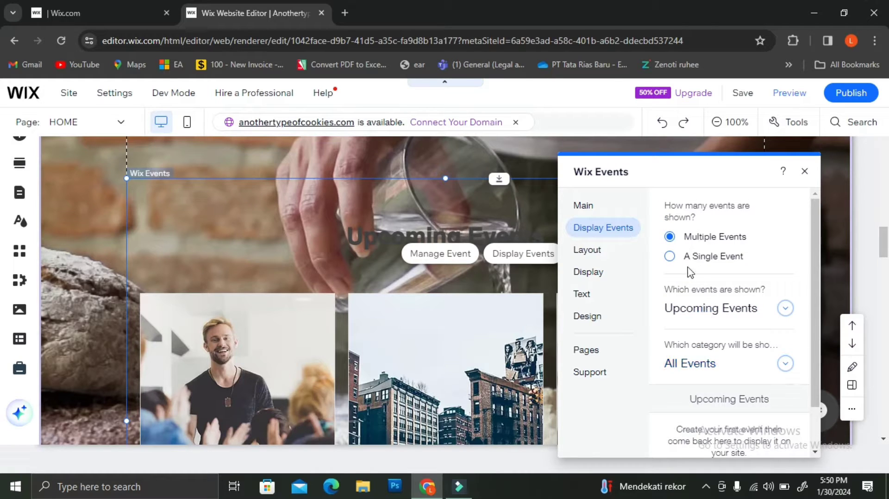
left_click(669, 257)
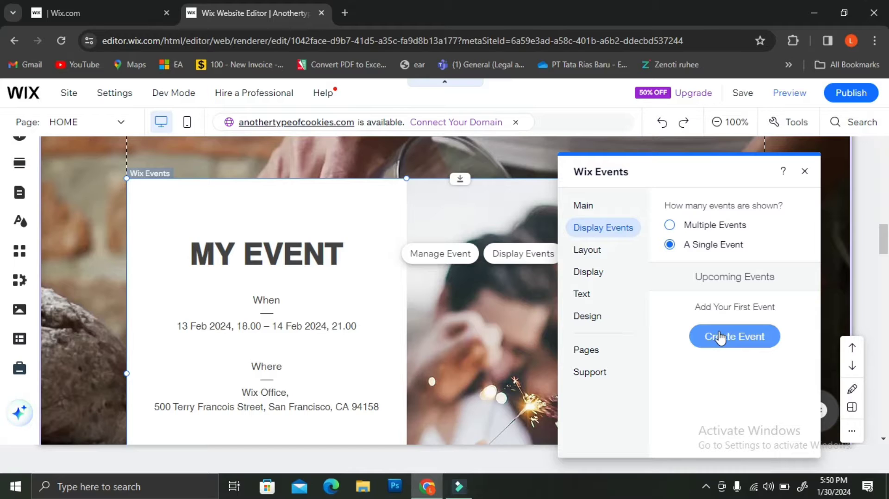
- Try the Button layout for the event widget and return it to the Full layout
left_click(597, 253)
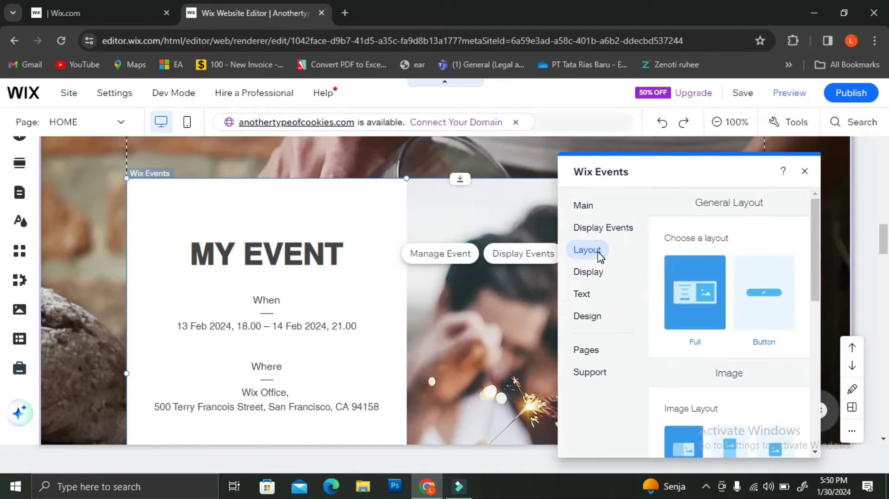
left_click(759, 309)
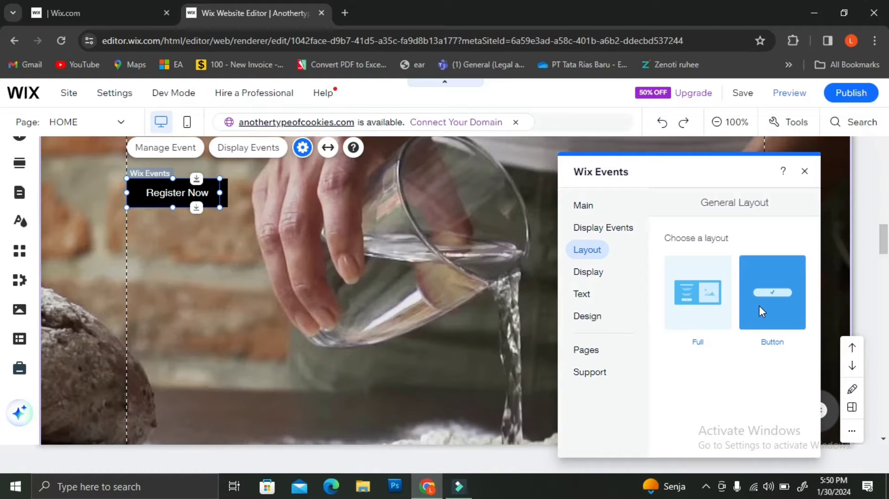
left_click(717, 296)
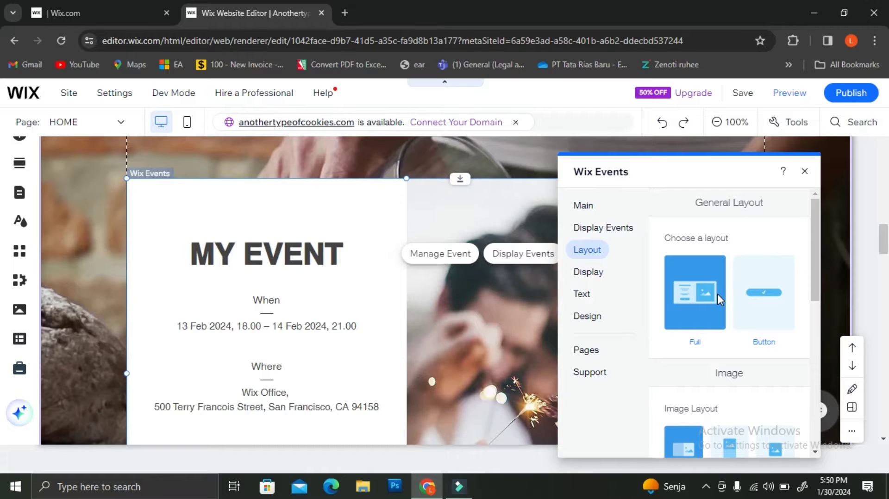
- Try the Vertical and Background image layouts for the event widget and return it to Side by Side
scroll(717, 294, "down", 3)
left_click(735, 227)
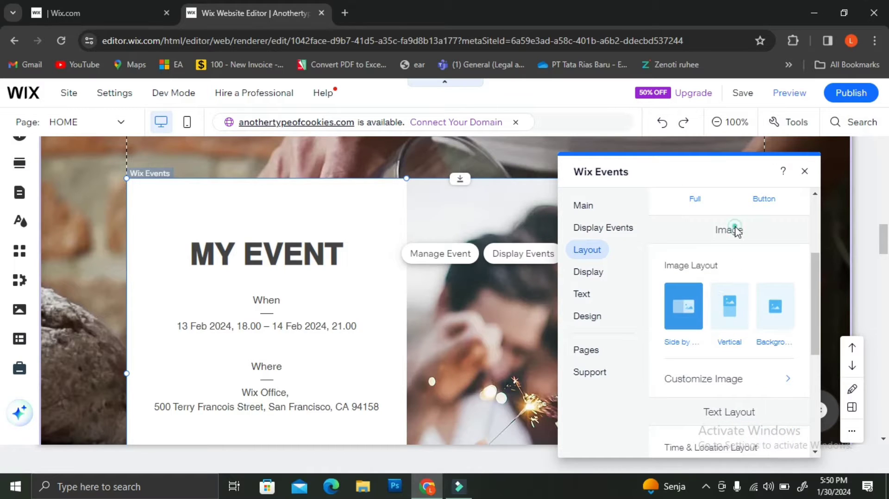
left_click(728, 307)
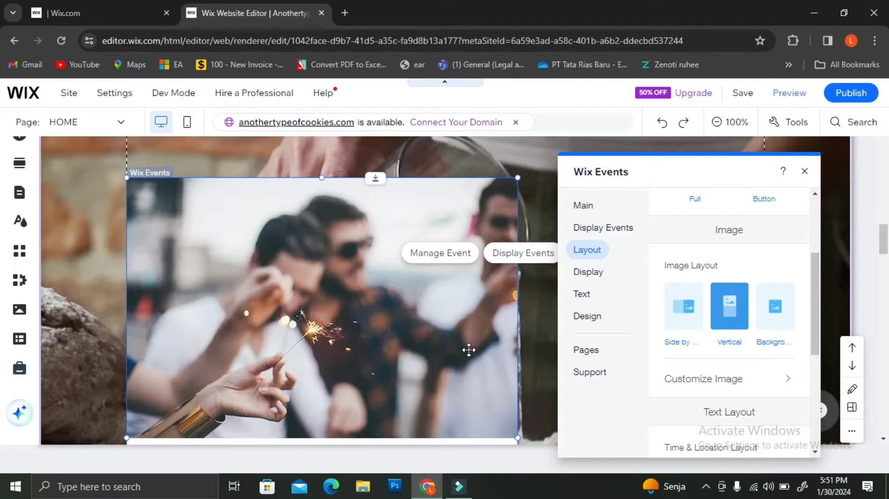
scroll(468, 350, "down", 5)
scroll(468, 348, "up", 5)
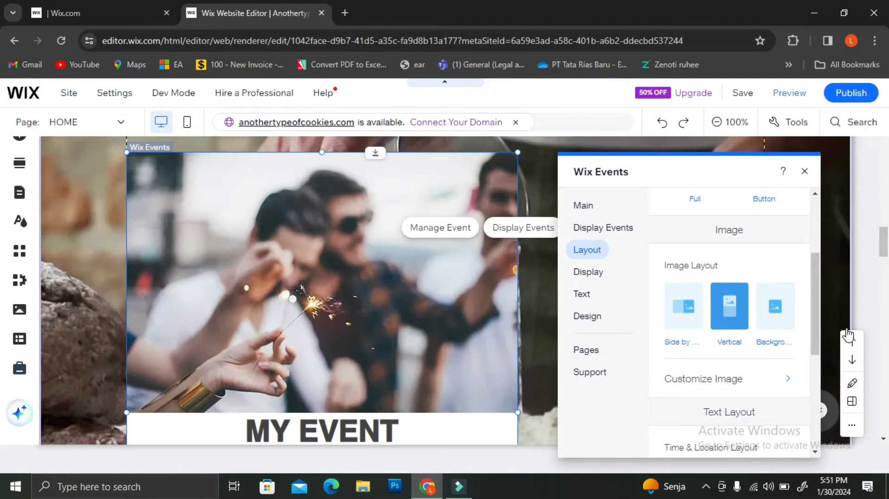
left_click(777, 320)
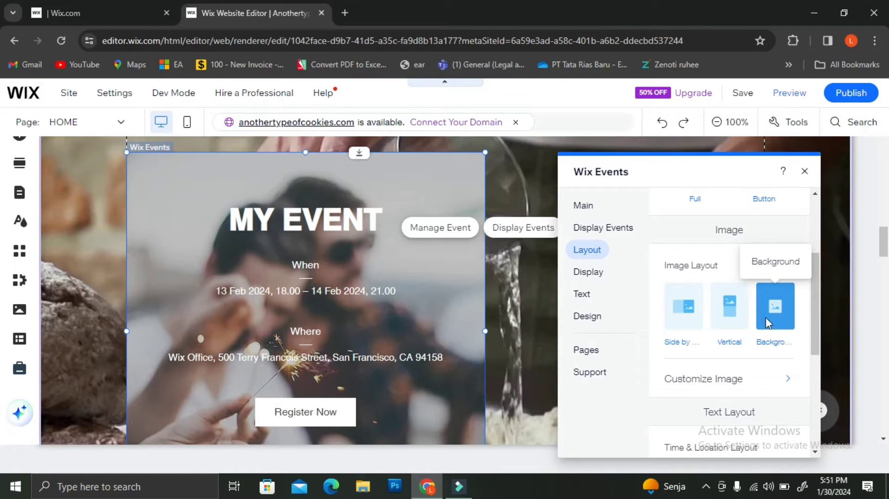
left_click(696, 321)
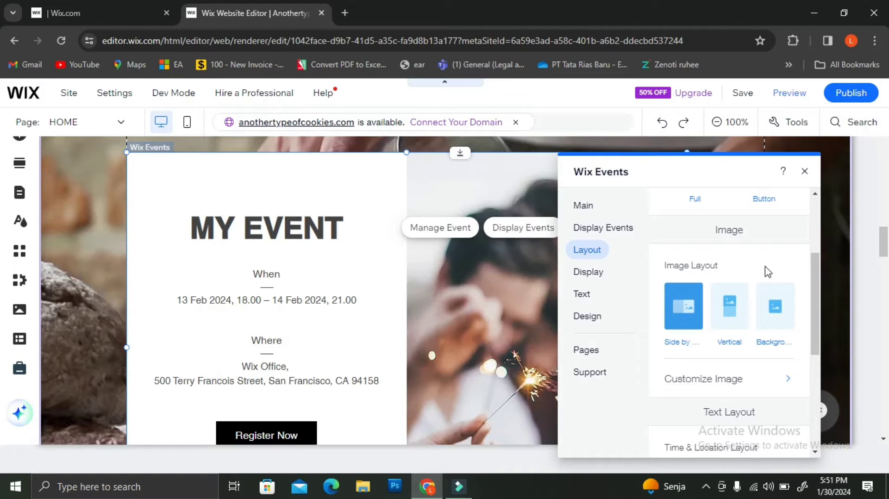
- Try proportions of 95% and 5% in the event widget's image customization and return them to 50% each
left_click(713, 378)
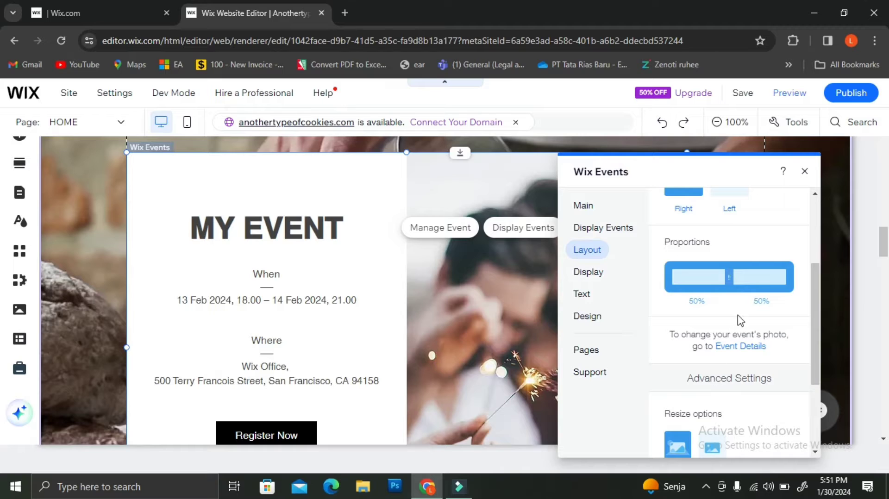
left_click(730, 278)
left_click_drag(728, 272, 782, 277)
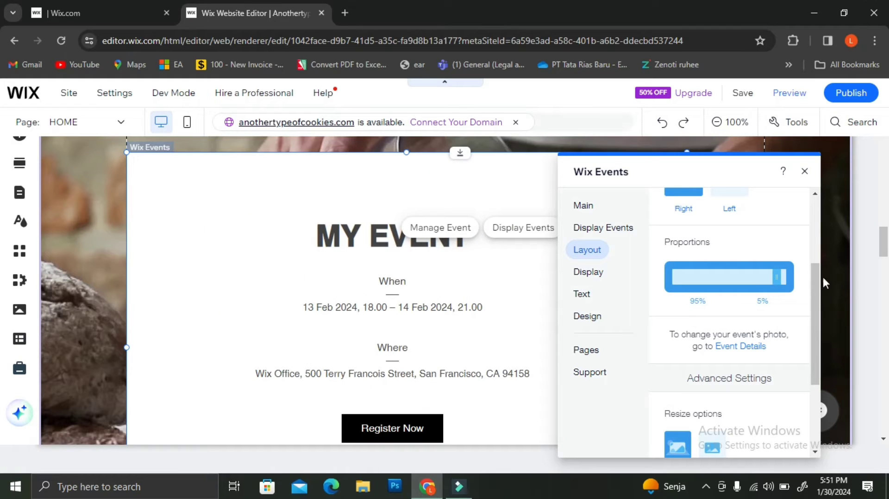
left_click(768, 272)
mouse_move(744, 278)
left_mouse_down()
mouse_move(765, 273)
mouse_move(730, 272)
left_mouse_up()
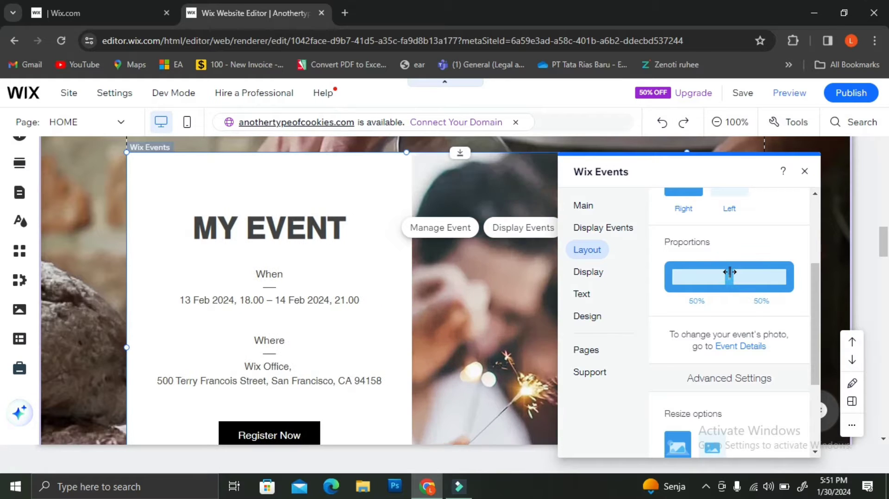
scroll(730, 272, "up", 3)
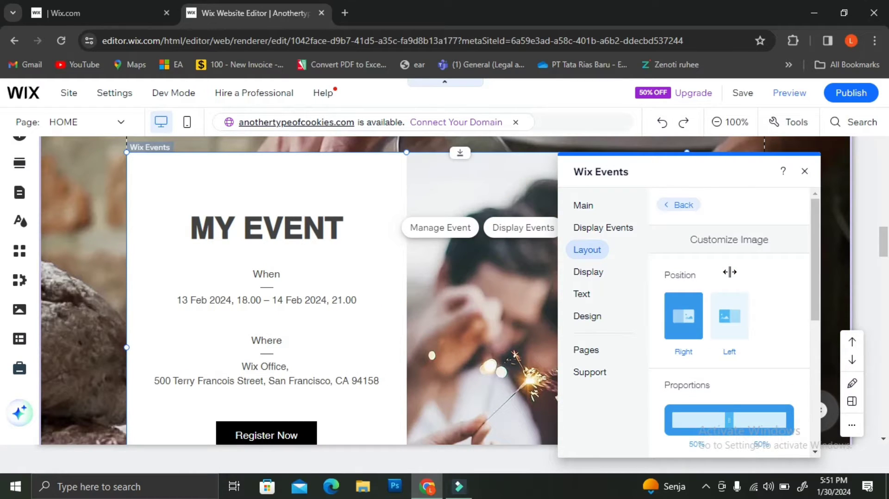
scroll(729, 272, "down", 5)
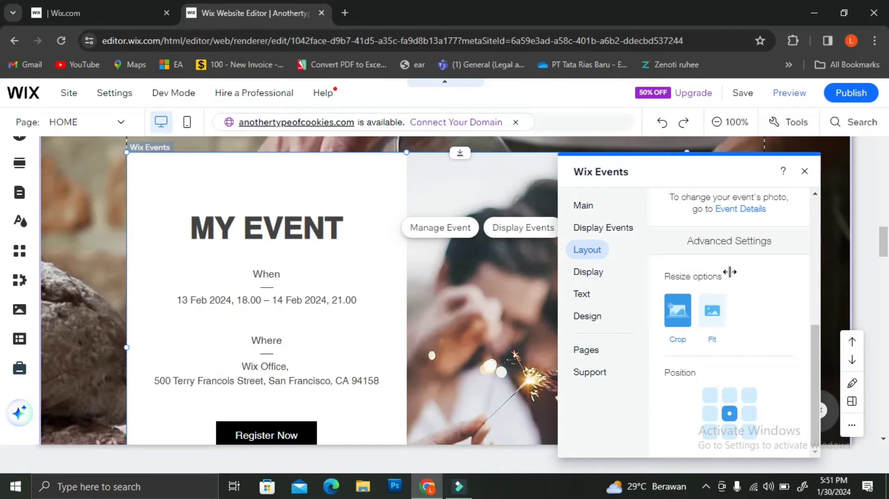
- Start creating a new event from the Wix Events settings and enter "Baking Class" as its event name
left_click(583, 205)
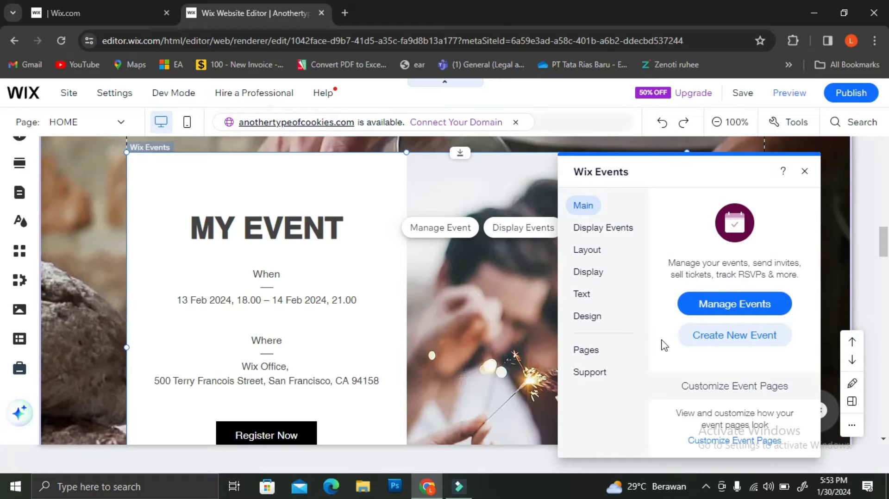
left_click(694, 332)
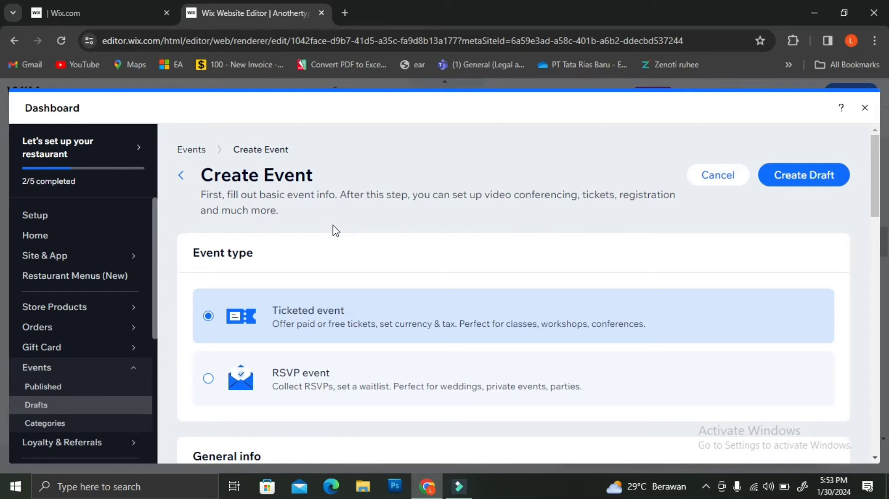
scroll(319, 337, "down", 1)
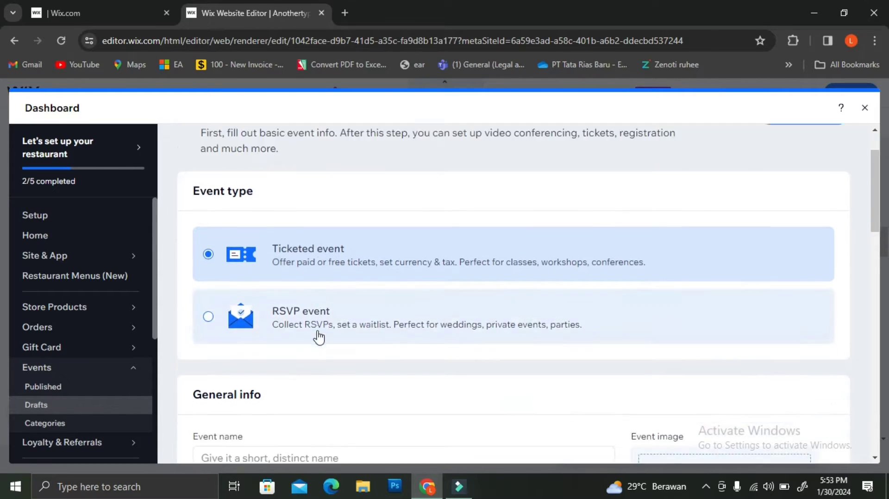
scroll(319, 337, "down", 1)
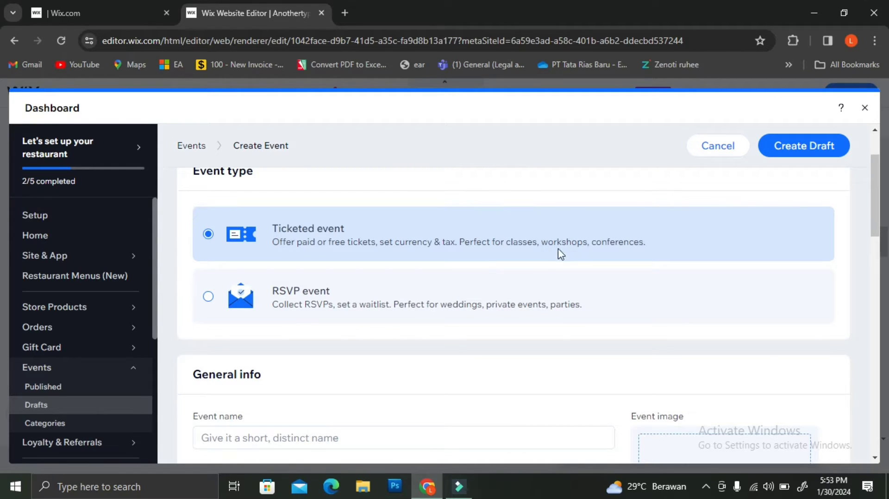
scroll(493, 303, "down", 4)
scroll(494, 301, "up", 1)
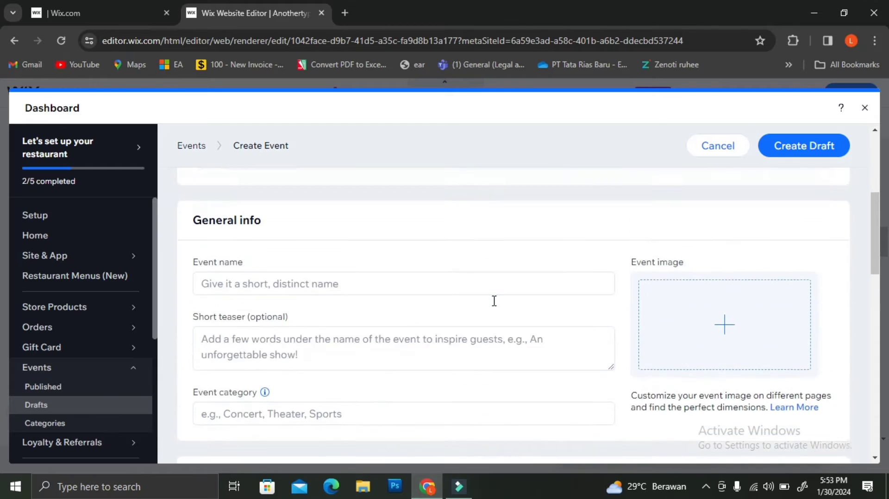
left_click(478, 305)
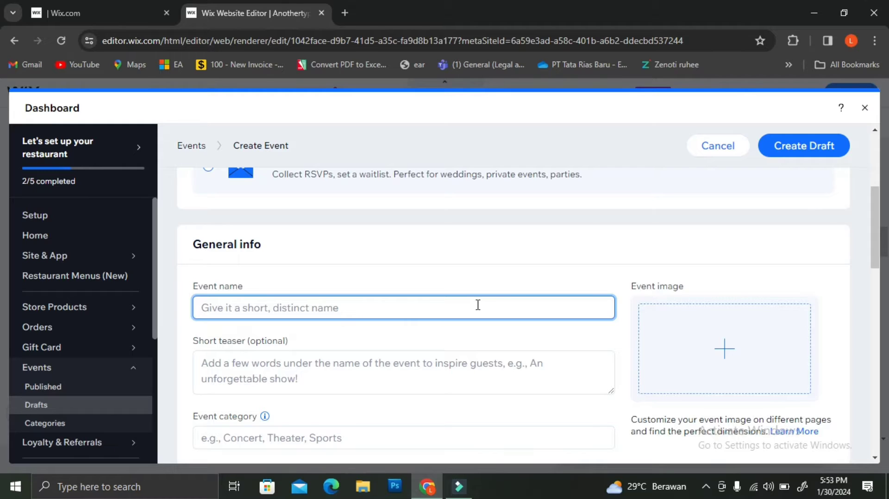
type("Baking Class")
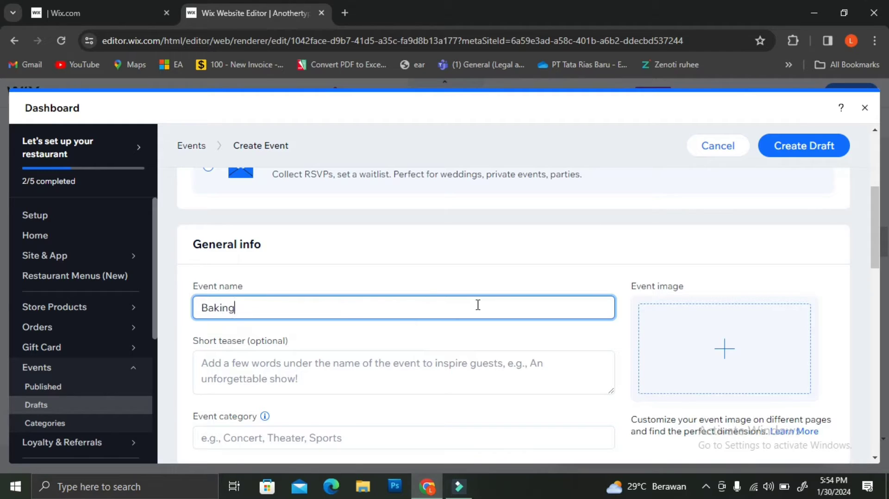
- Enter "Super easy baking class for beginner!" as the event's short teaser
scroll(435, 311, "down", 2)
left_click(421, 275)
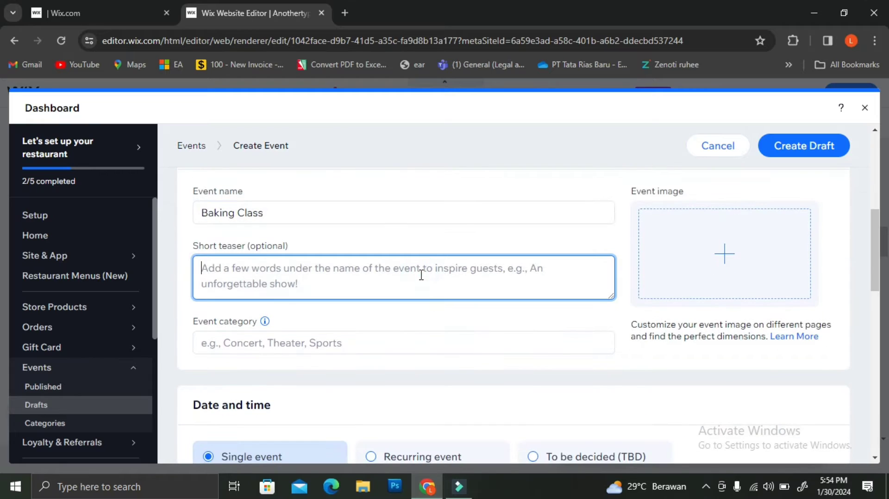
type("easy")
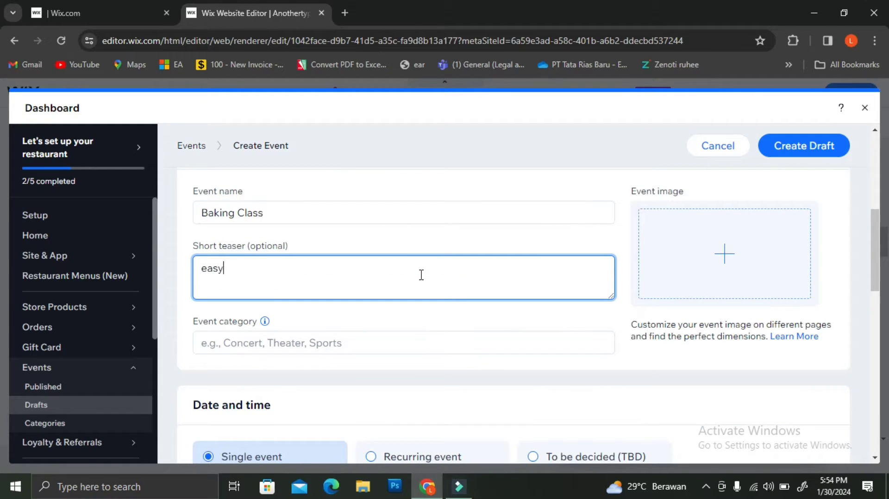
key("BackSpace")
key("BackSpace")
key("BackSpace")
key("BackSpace")
type("Super easy baking ")
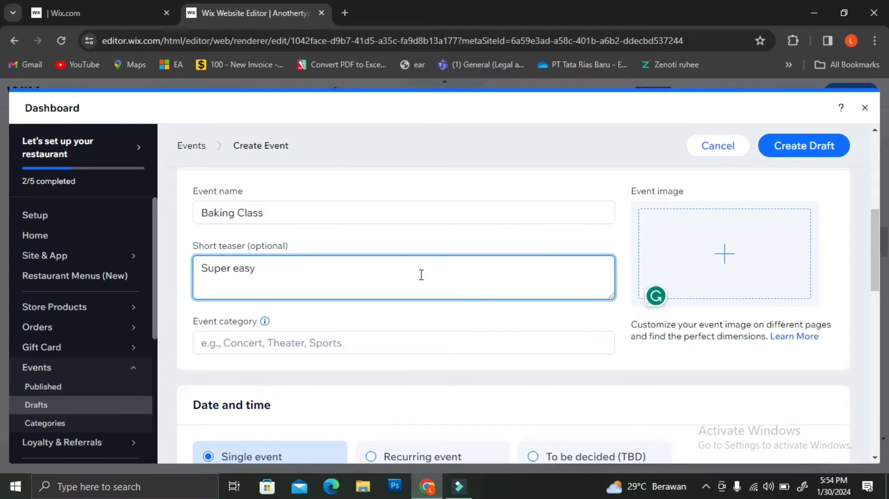
type("class for beginner")
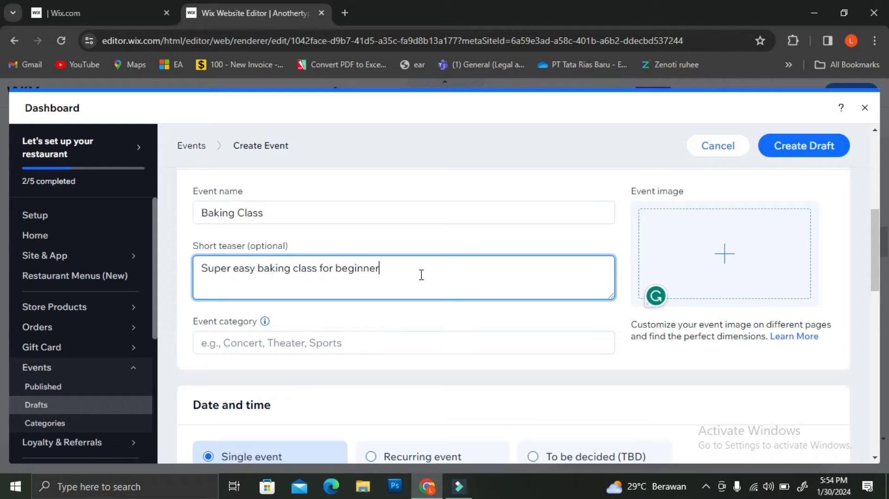
type("!")
- Enter "workshop" as the event category
left_click(353, 341)
type("wo")
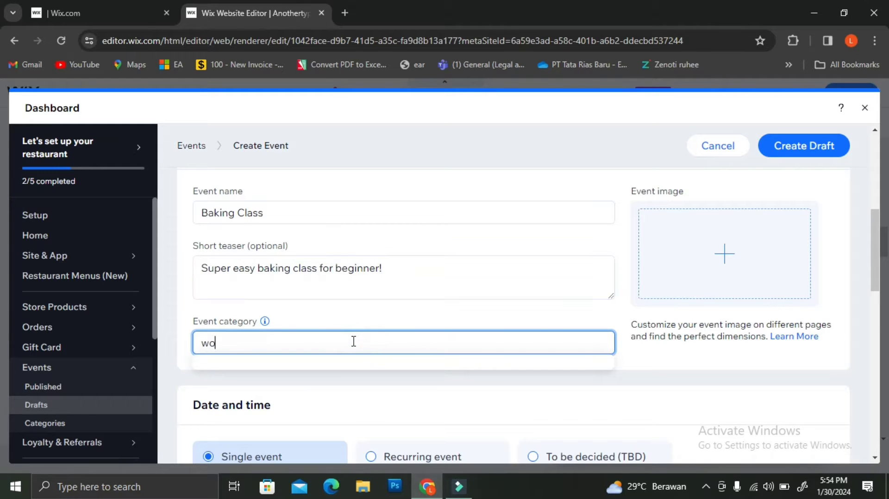
type("rkshop")
scroll(416, 322, "down", 1)
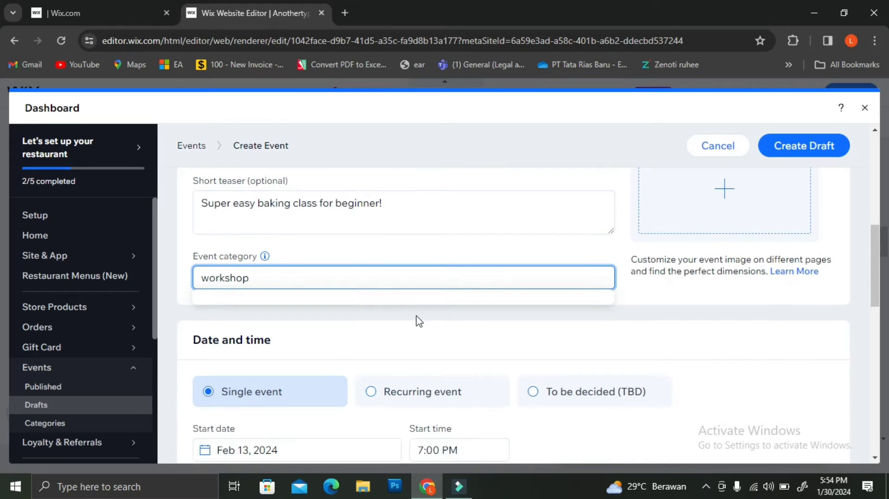
scroll(680, 288, "up", 2)
left_click(680, 287)
left_click(685, 287)
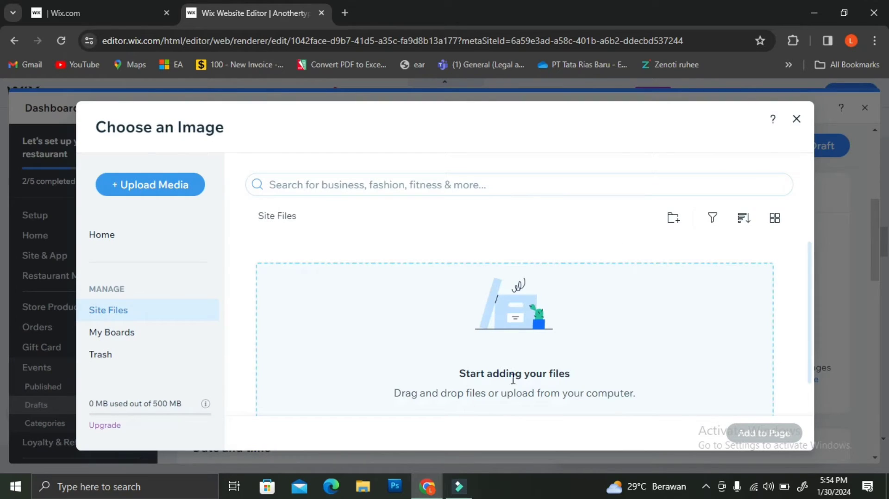
left_click(797, 119)
- Try the Recurring event and To be decided (TBD) date types and return the event to Single event
scroll(639, 323, "down", 5)
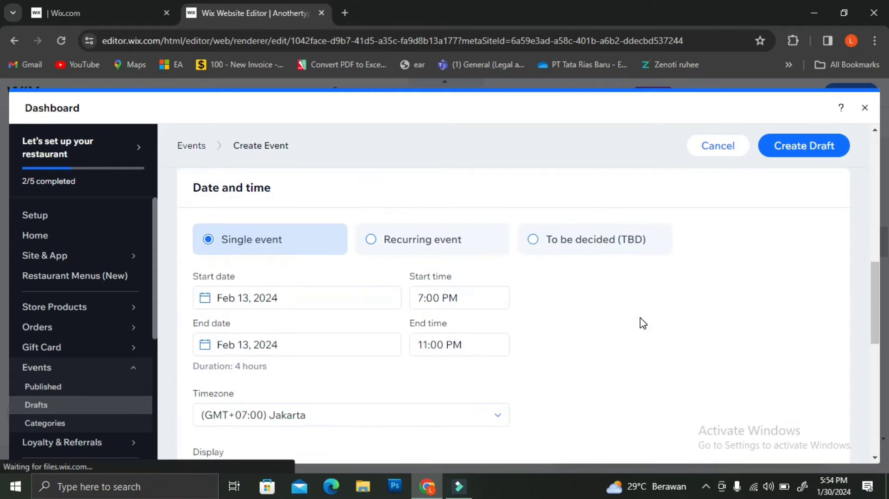
left_click(397, 249)
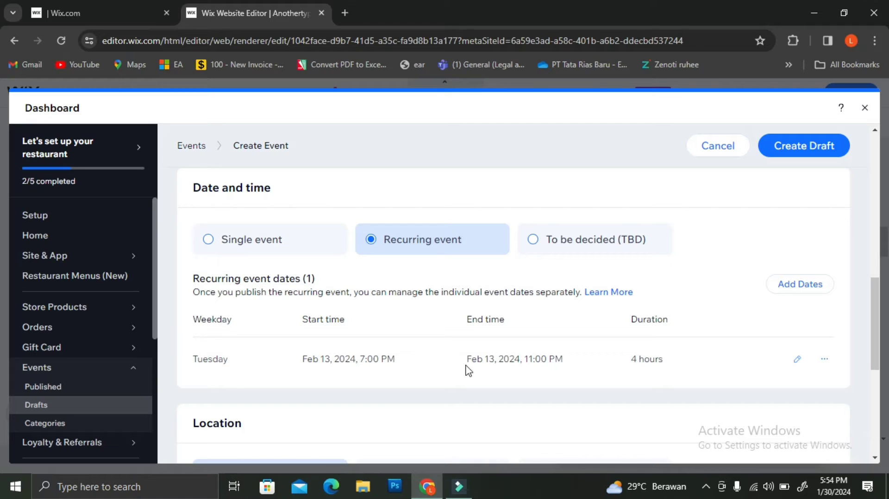
left_click(581, 239)
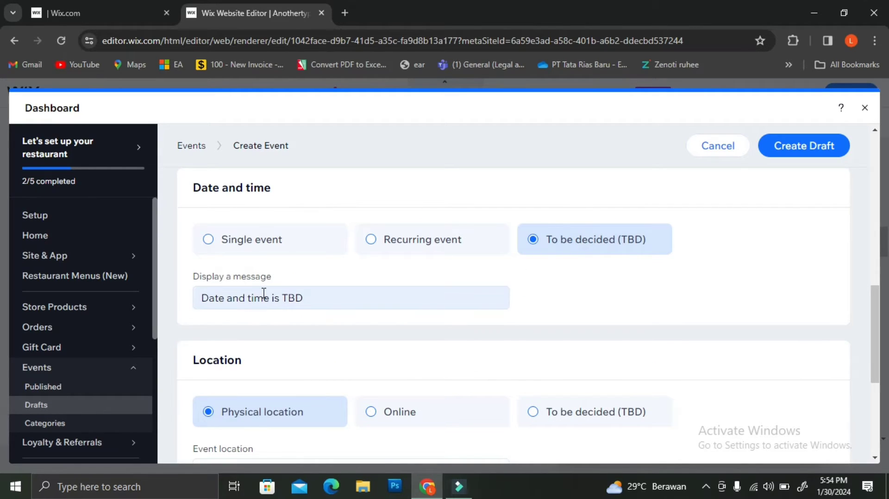
left_click(254, 236)
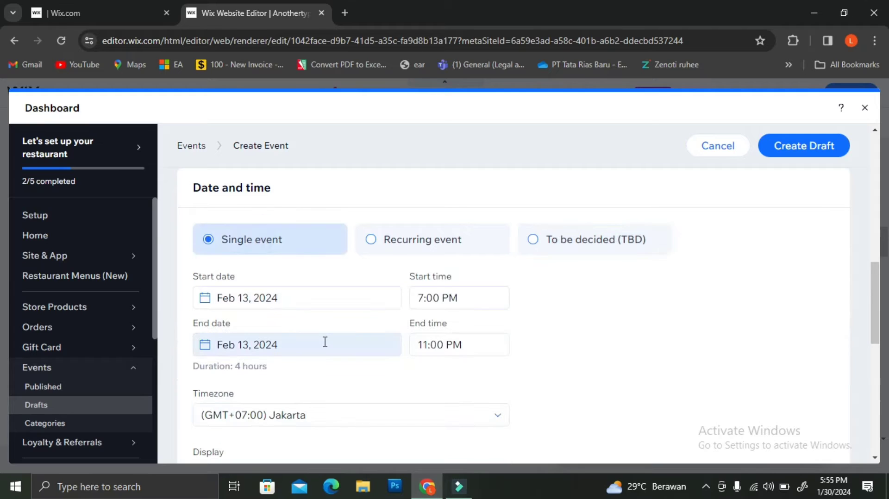
- Set the event's start date to Feb 13, 2024 and its start time to 3:00 PM
left_click(323, 295)
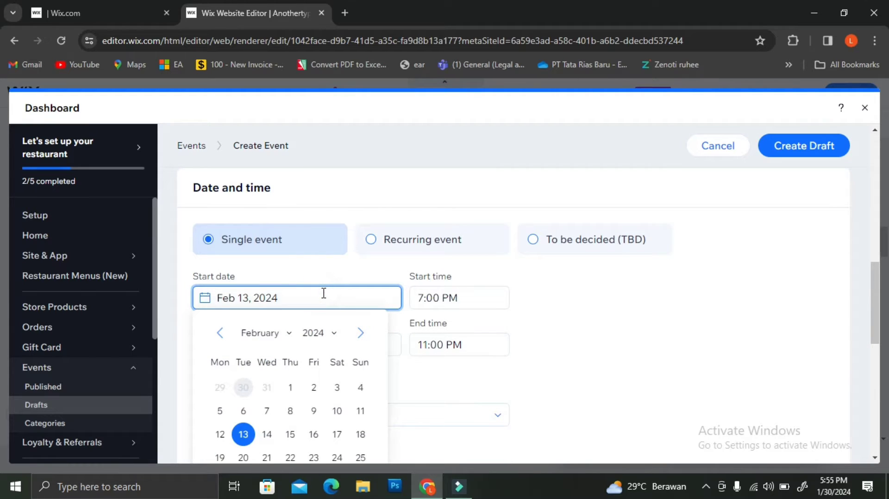
left_click(243, 433)
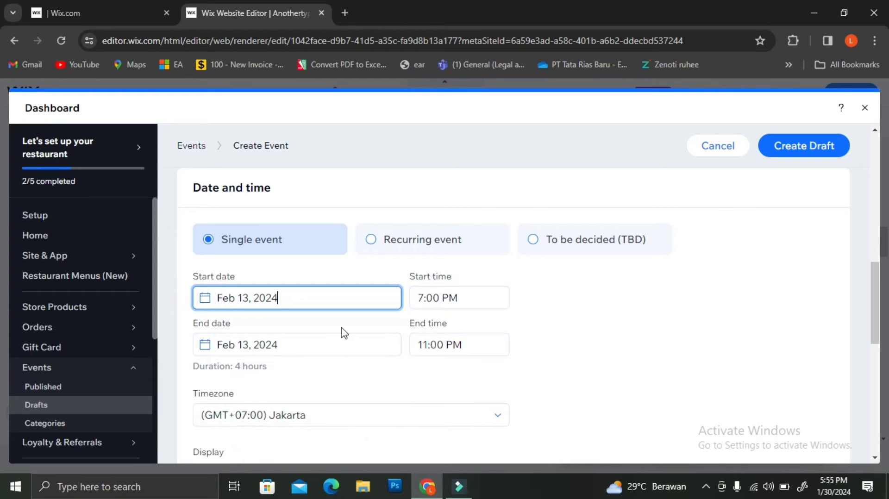
left_click(425, 296)
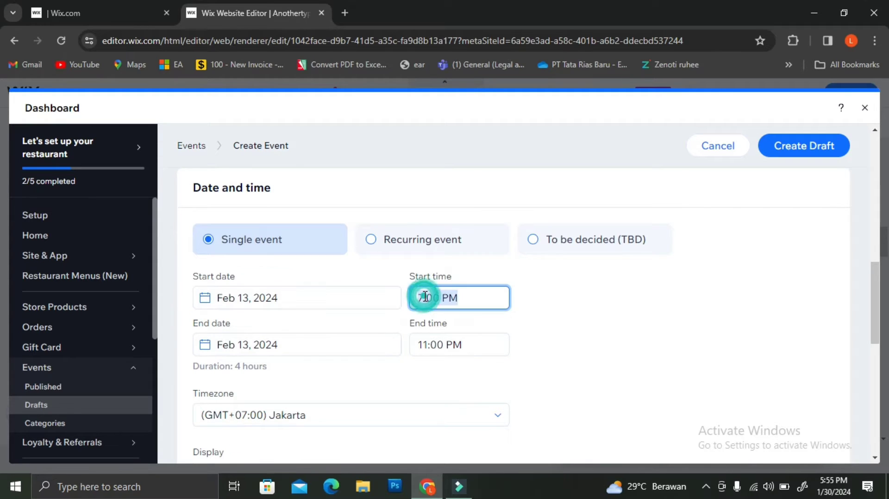
left_click(332, 301)
left_click(439, 296)
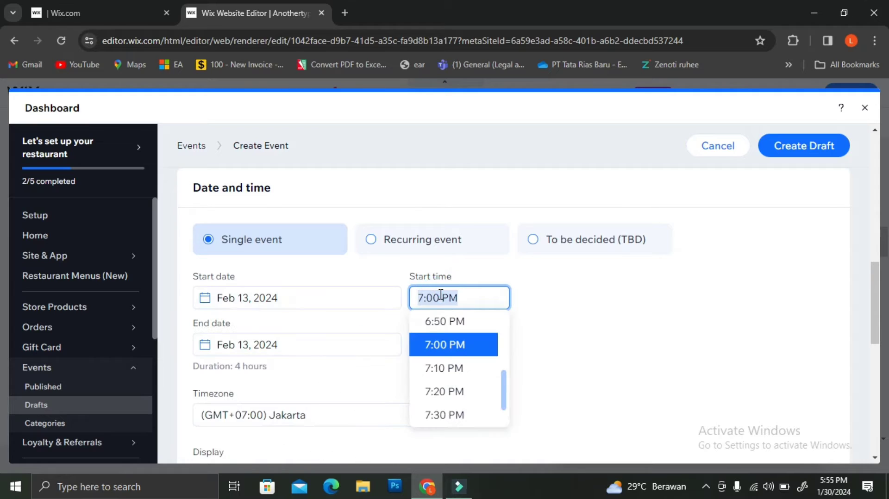
scroll(437, 355, "up", 6)
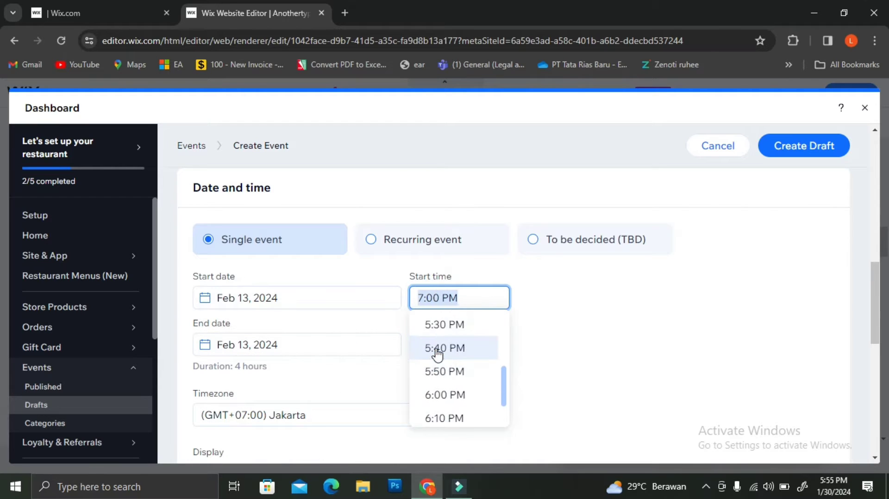
scroll(436, 355, "up", 4)
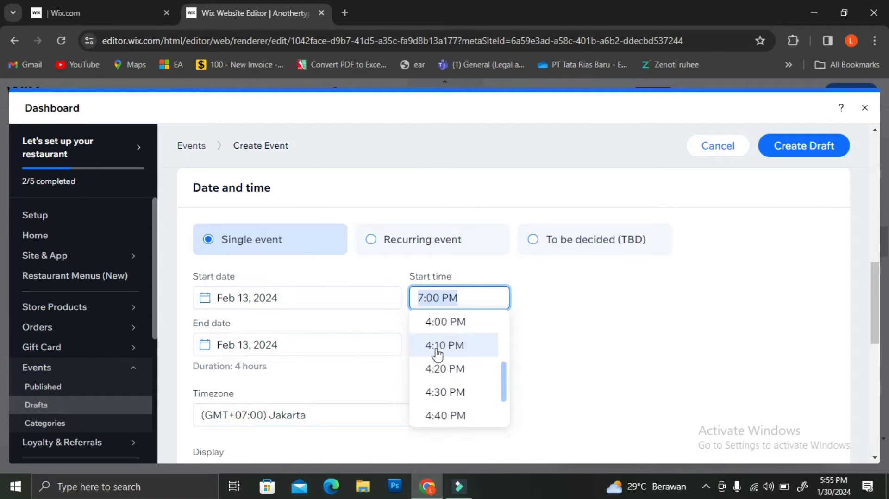
scroll(436, 354, "up", 1)
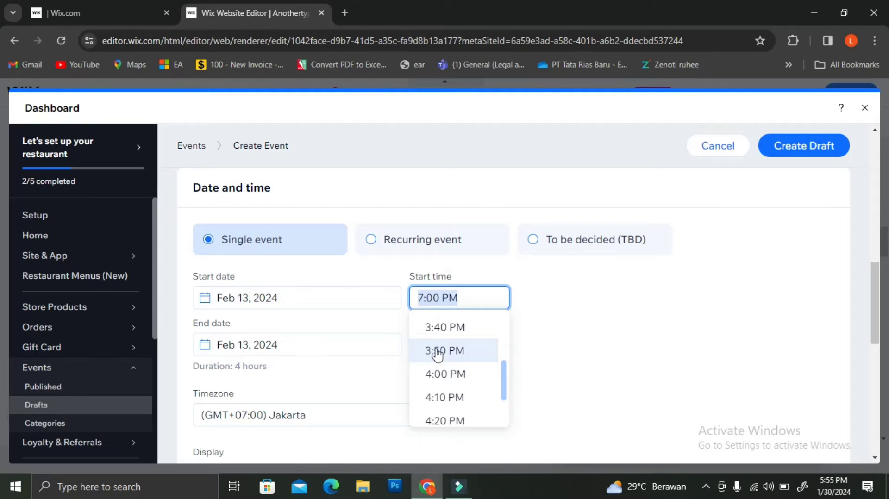
scroll(436, 355, "up", 5)
scroll(436, 355, "up", 3)
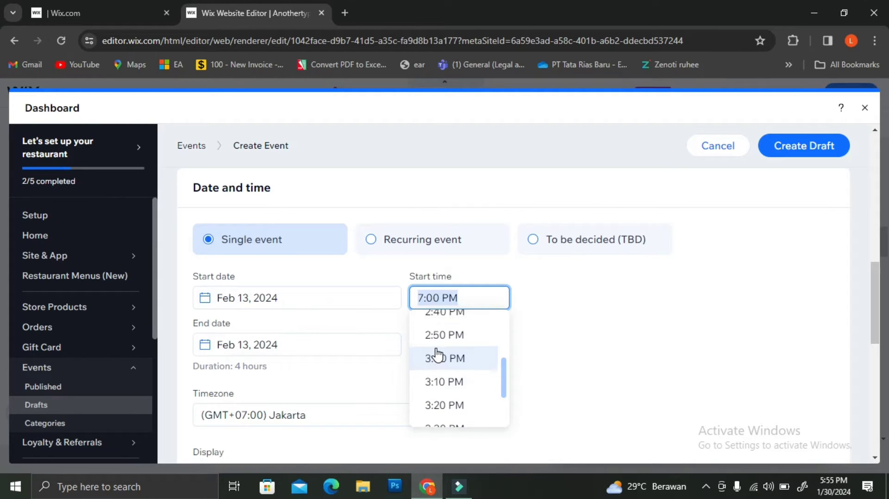
scroll(436, 356, "down", 2)
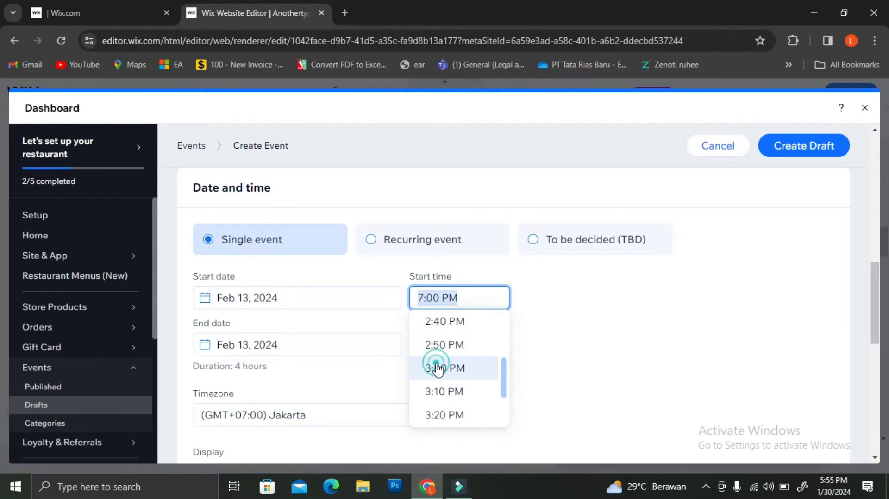
left_click(437, 369)
- Set the event's end time to 6:00 PM
left_click(450, 340)
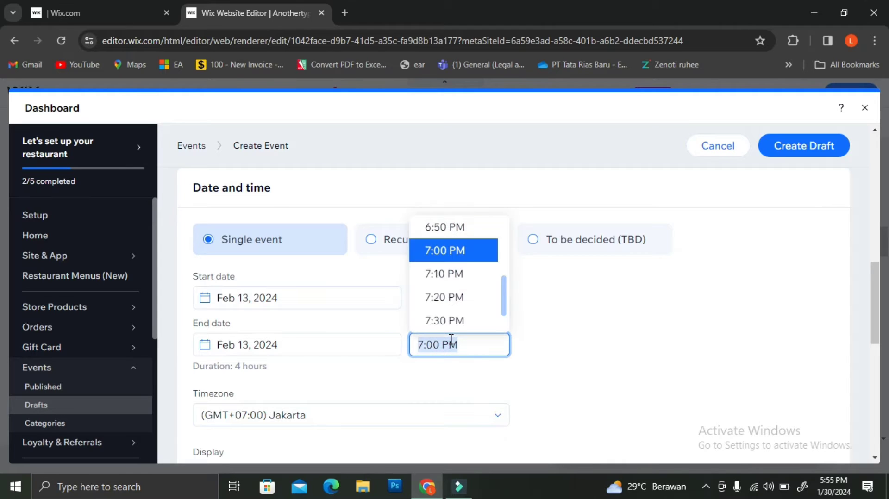
scroll(469, 257, "up", 5)
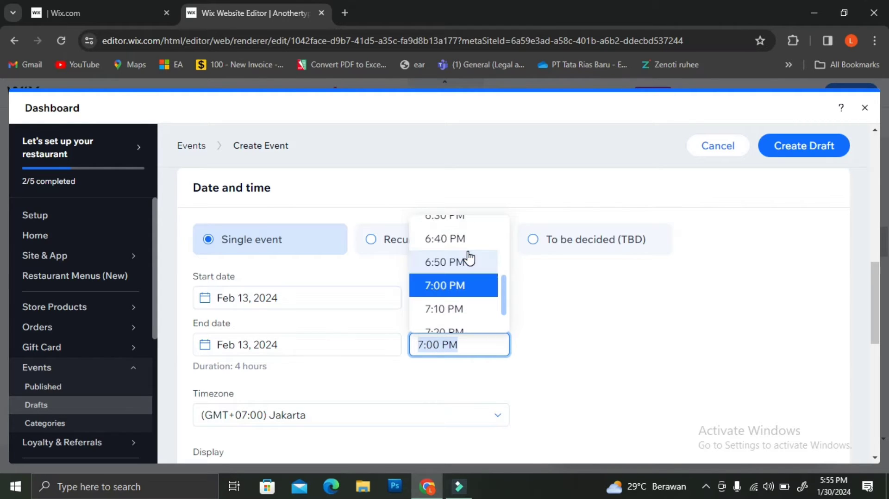
scroll(468, 257, "up", 2)
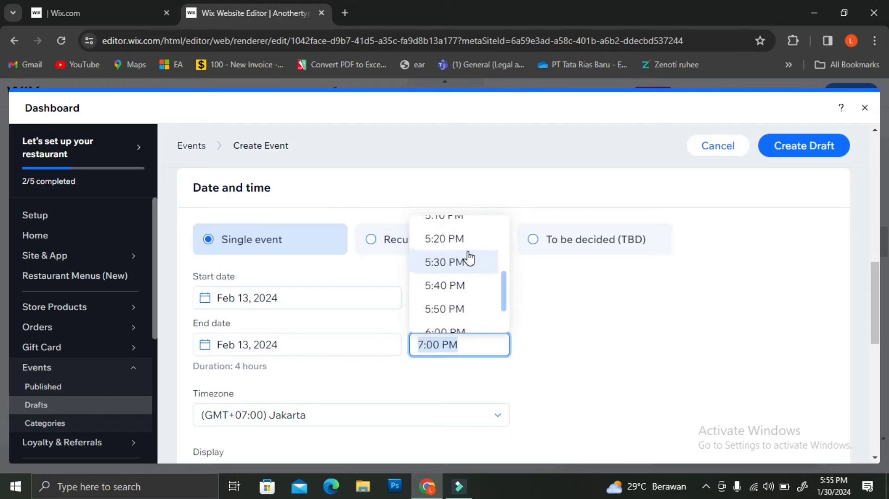
scroll(468, 257, "down", 3)
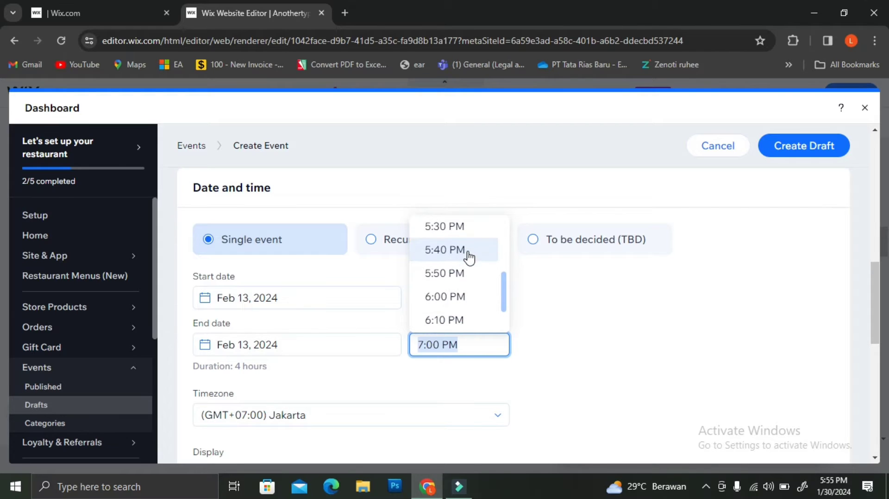
left_click(455, 295)
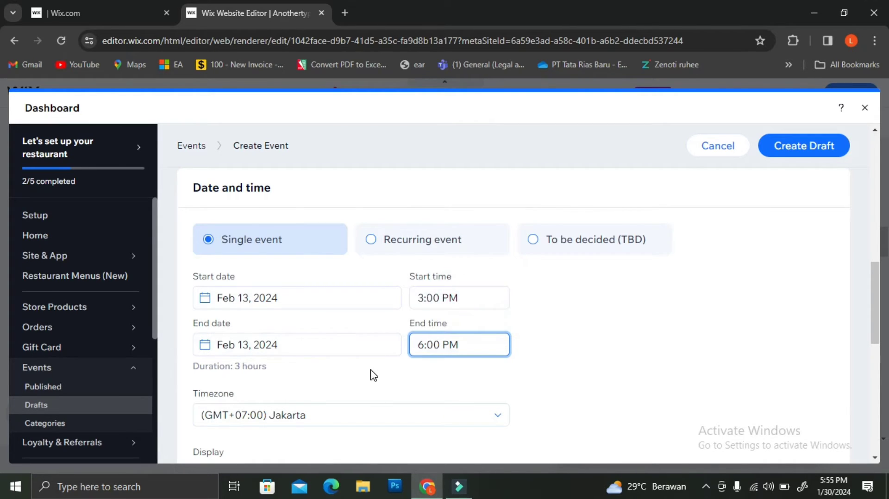
- Look at the timezone choices, keep (GMT+07:00) Jakarta and turn on showing the timezone for the event
scroll(370, 375, "down", 3)
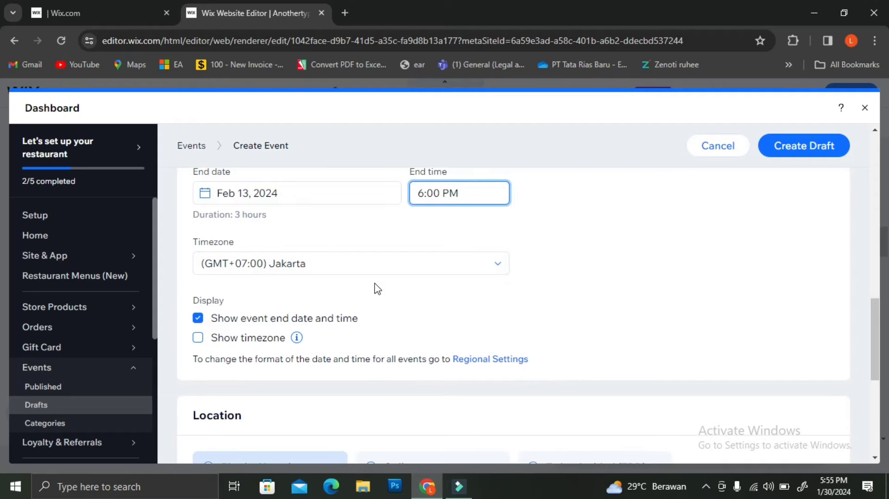
left_click(383, 270)
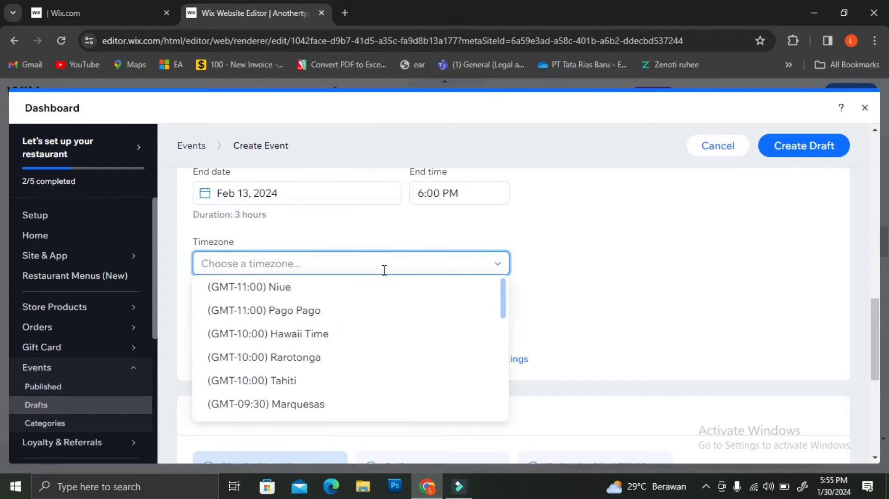
left_click(563, 266)
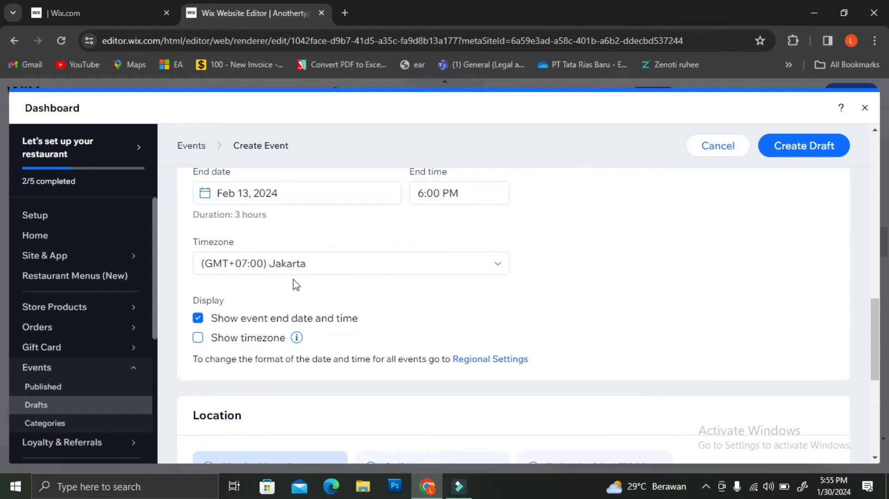
left_click(200, 340)
mouse_move(304, 337)
- Try the Online and To be decided (TBD) location types and return the event to Physical location
scroll(440, 352, "down", 4)
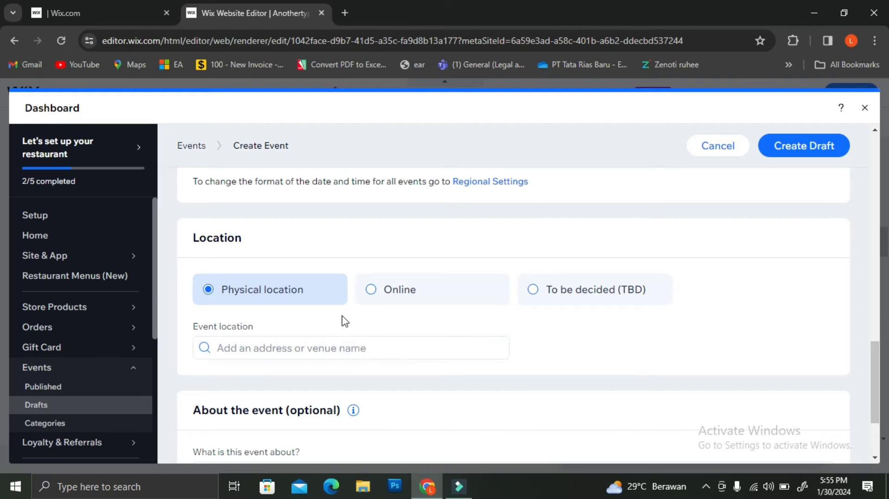
left_click(419, 287)
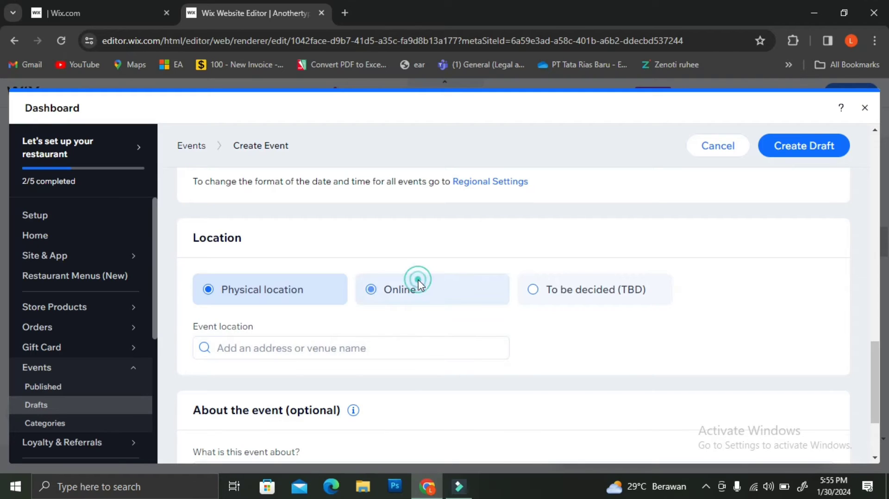
left_click(531, 287)
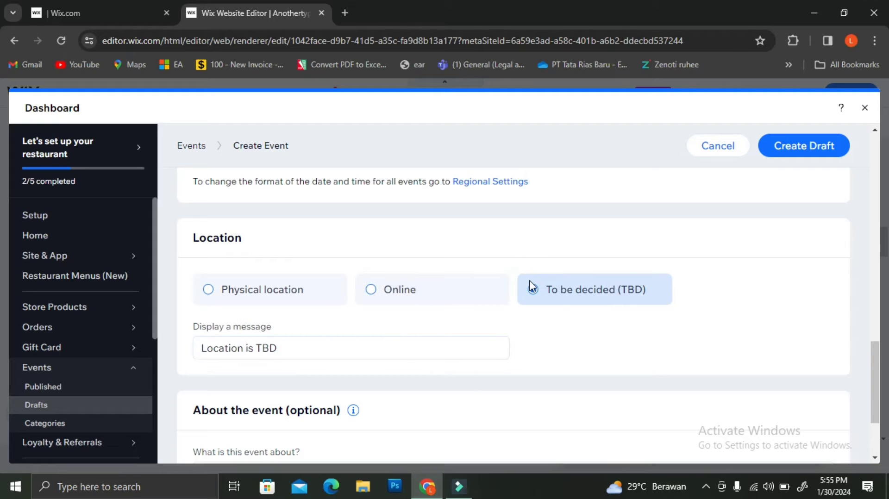
left_click(254, 292)
- Review the location and event description fields, then create the Baking Class event as a draft and view its remaining setup tasks
scroll(348, 356, "down", 3)
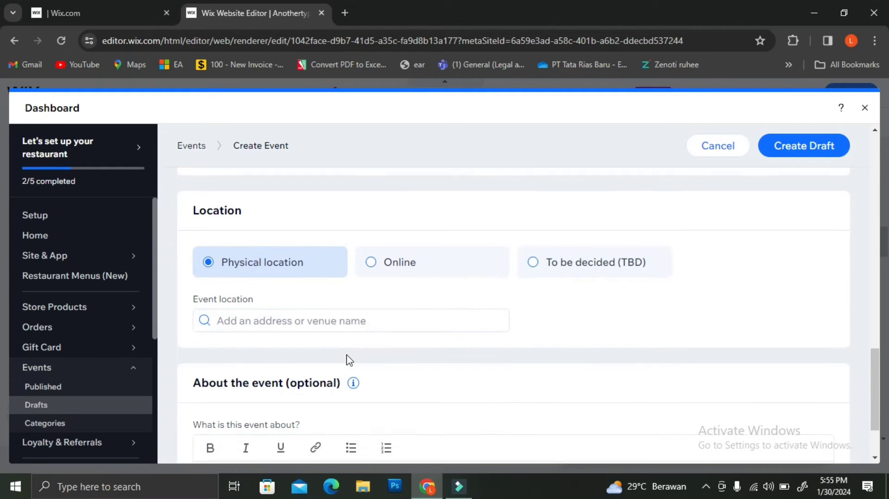
mouse_move(353, 292)
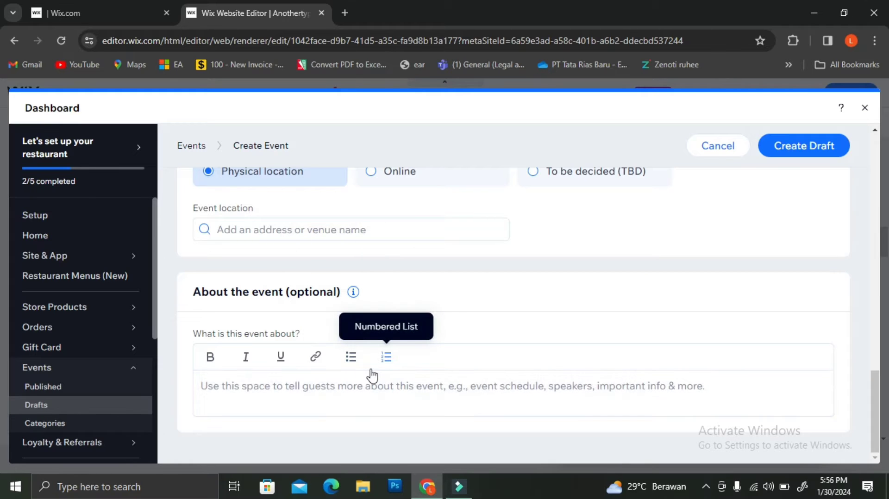
scroll(458, 307, "up", 10)
left_click(820, 148)
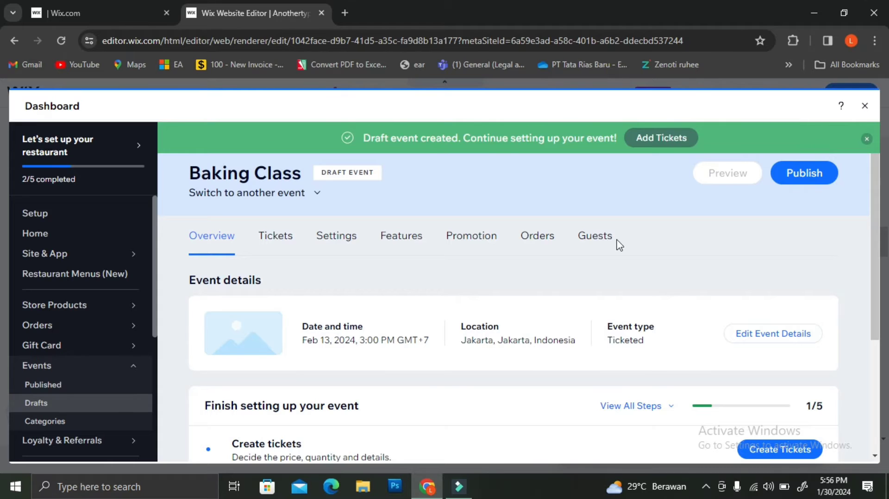
scroll(524, 296, "down", 4)
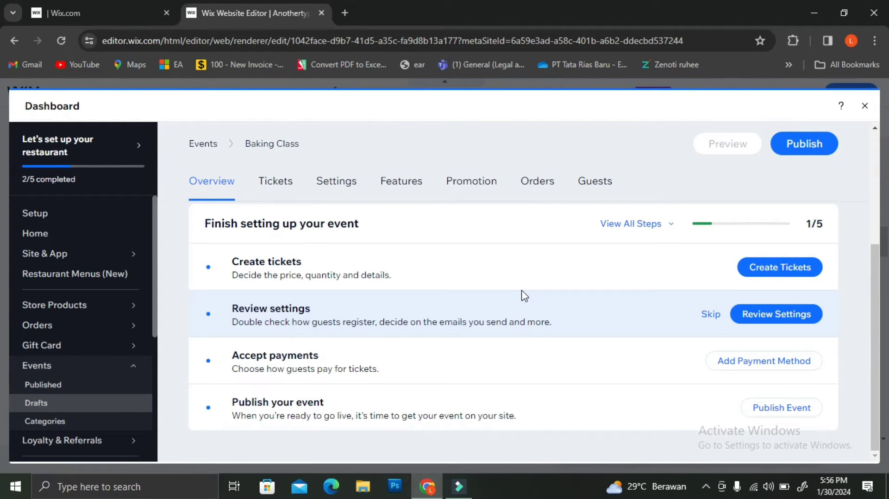
- Start creating a new ticket for the Baking Class event and try to edit its PDF ticket design
scroll(523, 296, "up", 4)
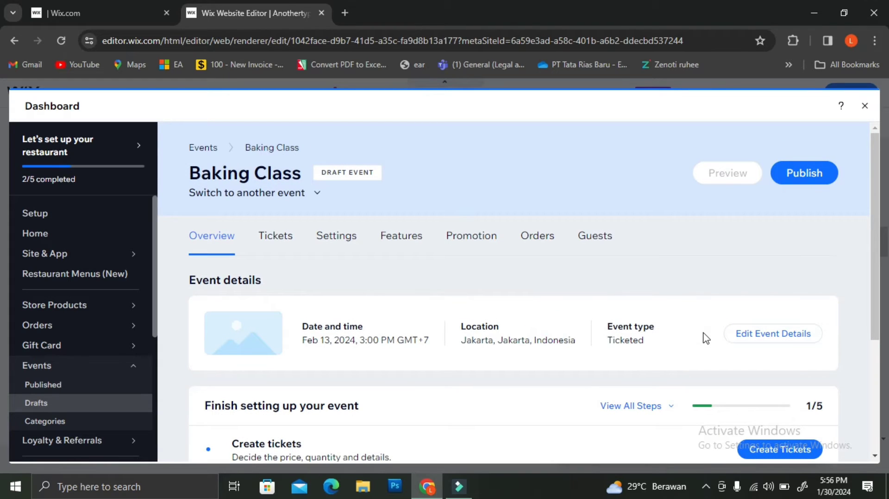
scroll(706, 338, "down", 3)
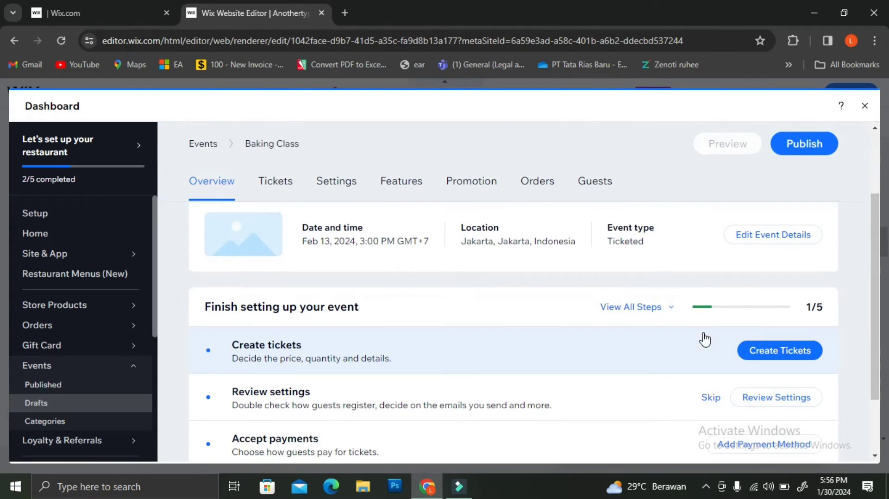
left_click(764, 356)
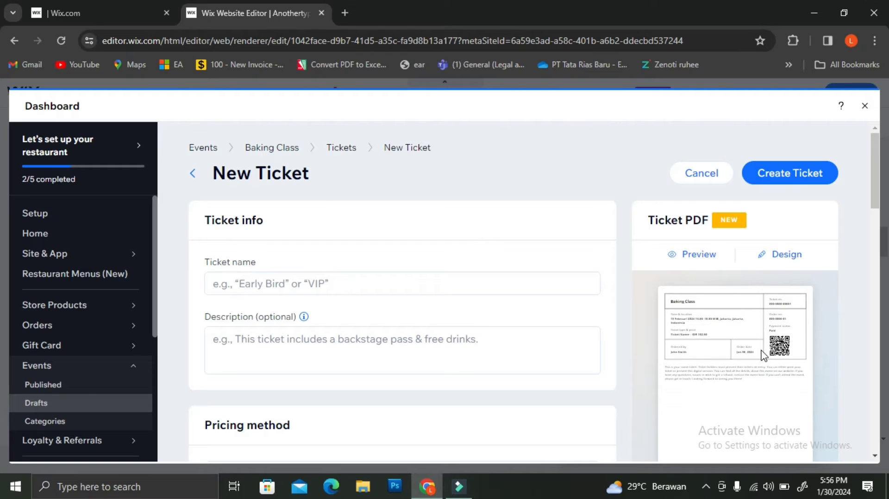
left_click(757, 259)
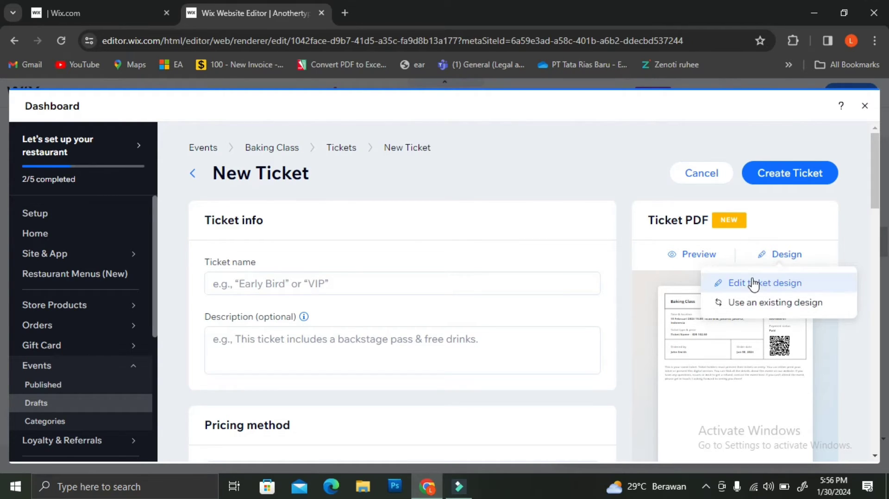
left_click(753, 283)
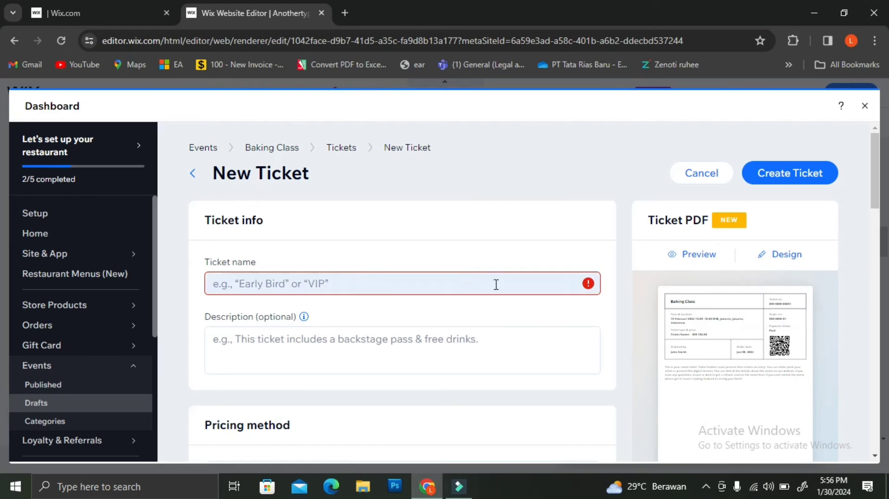
- Name the ticket Baking Class and enter the description "This ticket includes free snacks and drinks"
left_click(462, 278)
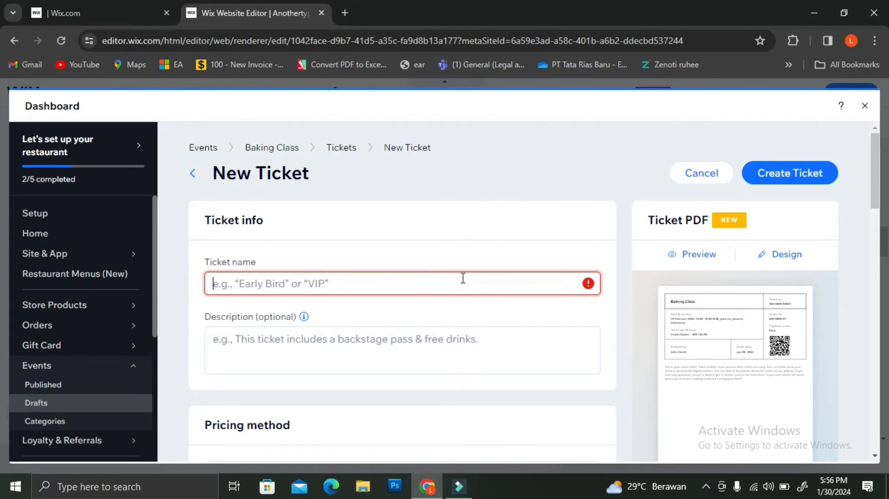
type("Ba")
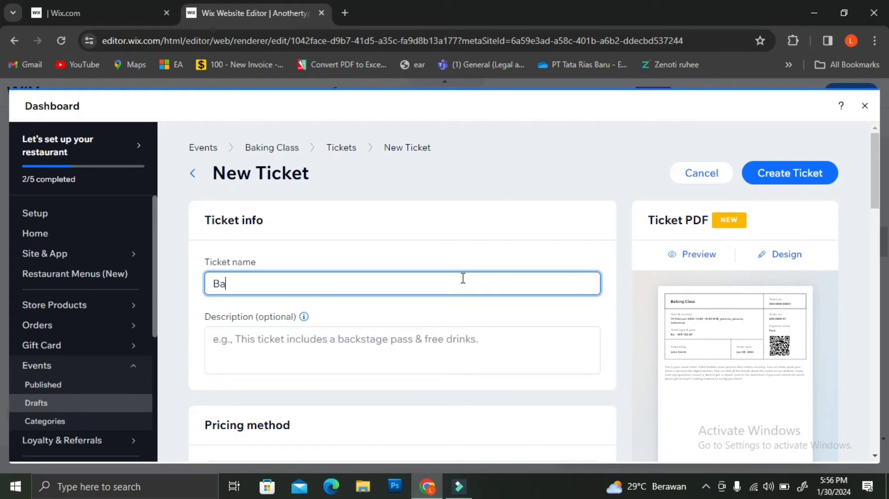
type("king Class")
left_click(512, 367)
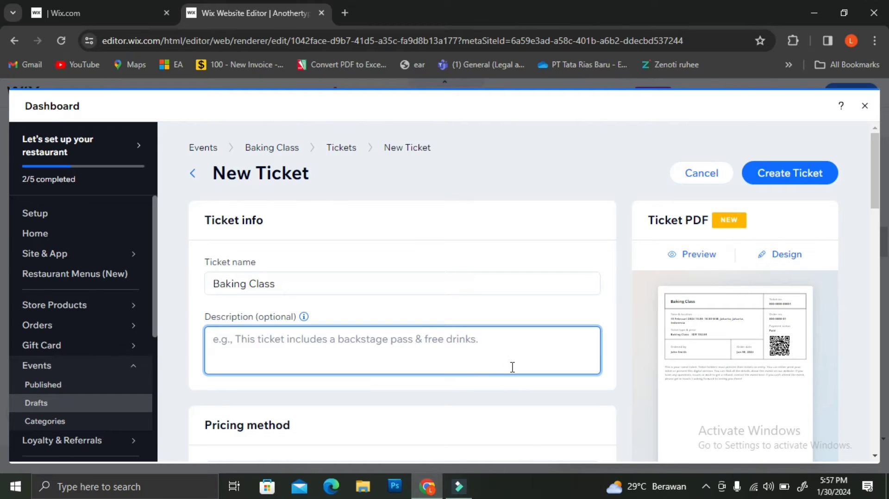
type("This ti")
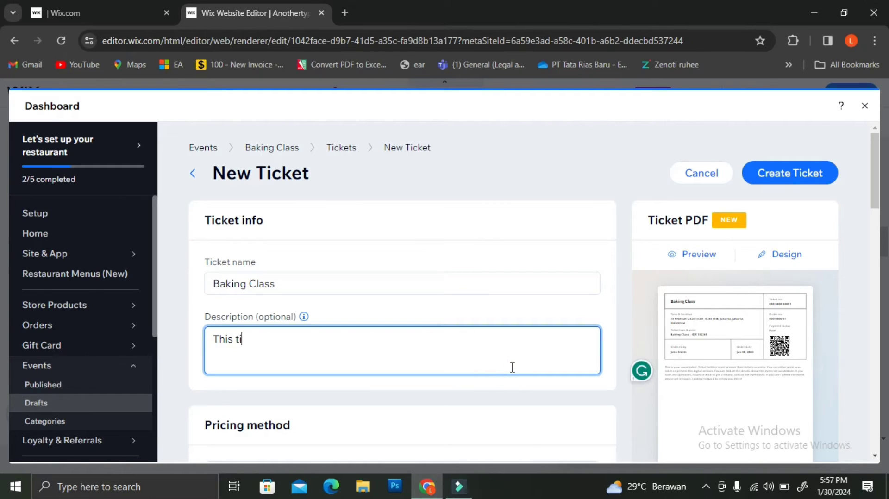
type("cket includes")
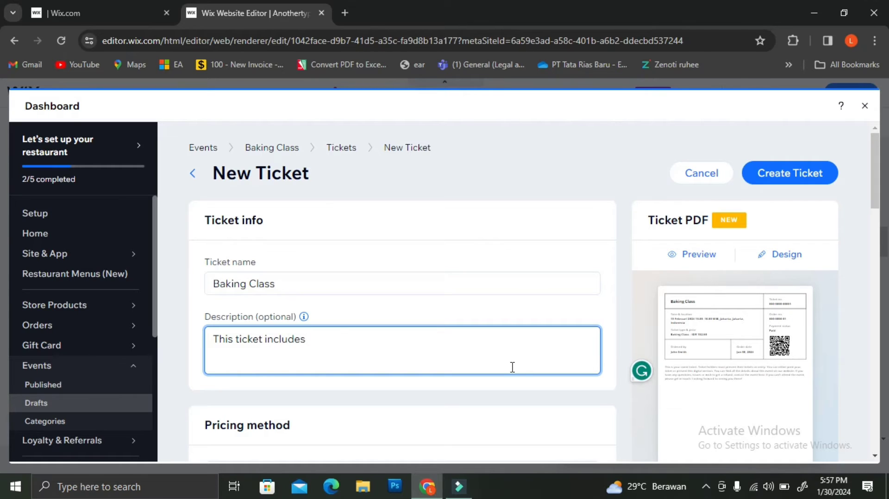
type(" free snacks and dri")
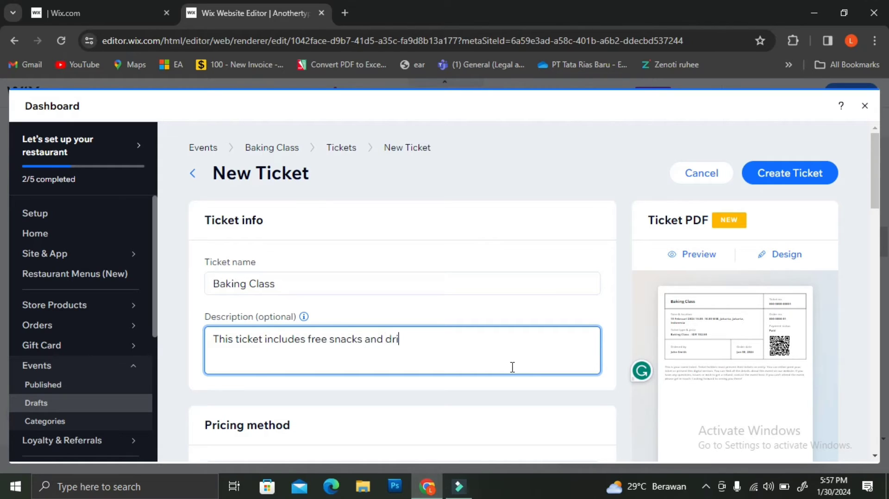
type("nks")
- Look at the ticket's design options and review the price and quantity settings of the new ticket
scroll(512, 367, "down", 1)
scroll(511, 367, "up", 1)
left_click(754, 253)
left_click(770, 255)
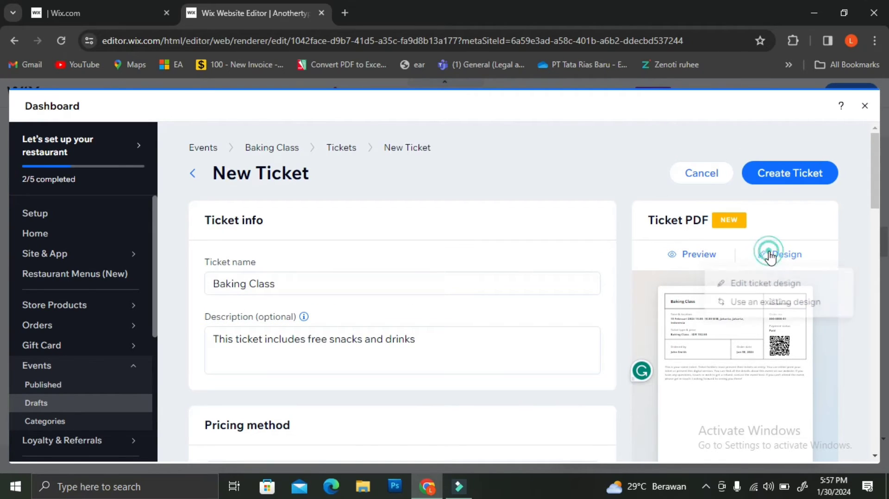
scroll(767, 292, "down", 5)
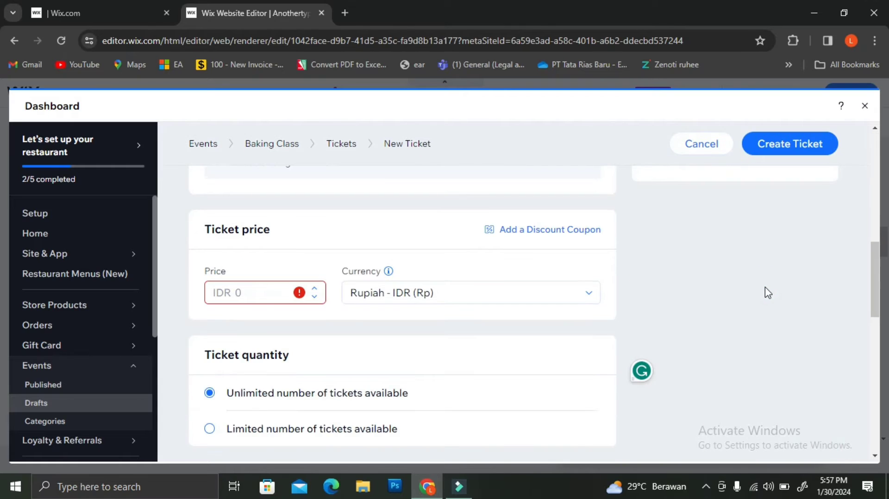
left_click(402, 254)
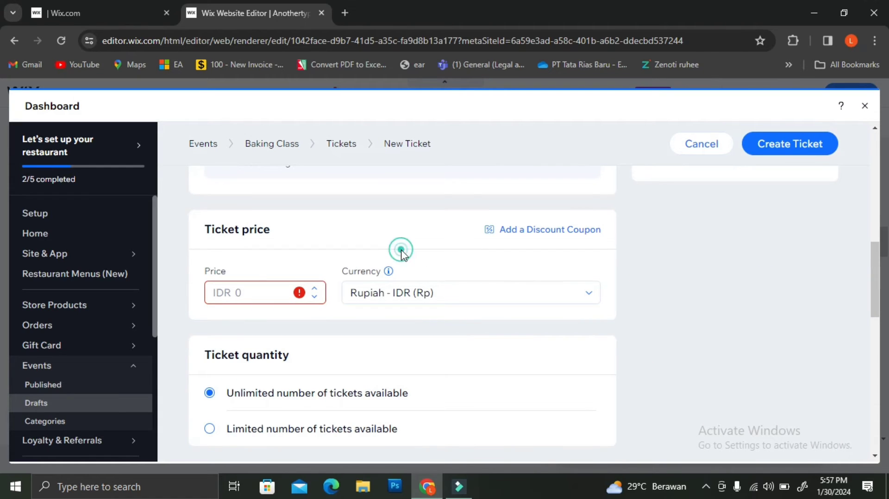
scroll(403, 255, "up", 10)
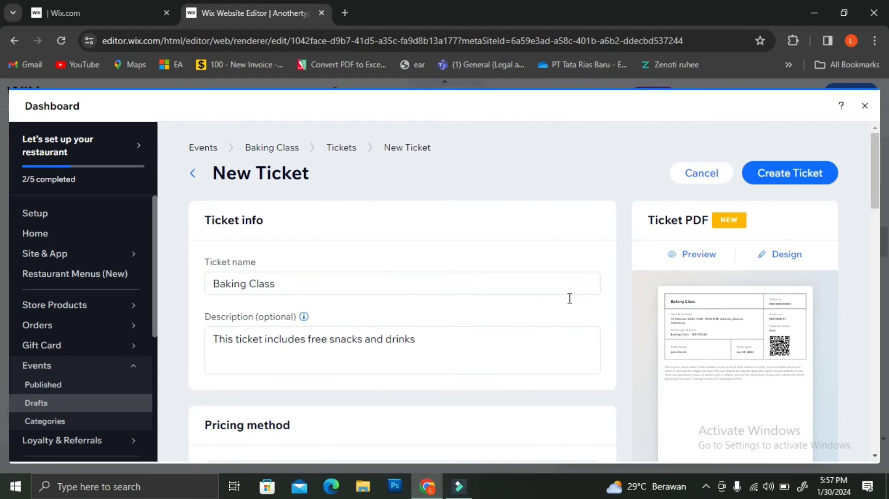
- Try the Price options pricing method for the ticket and return it to Fixed price
scroll(533, 243, "down", 4)
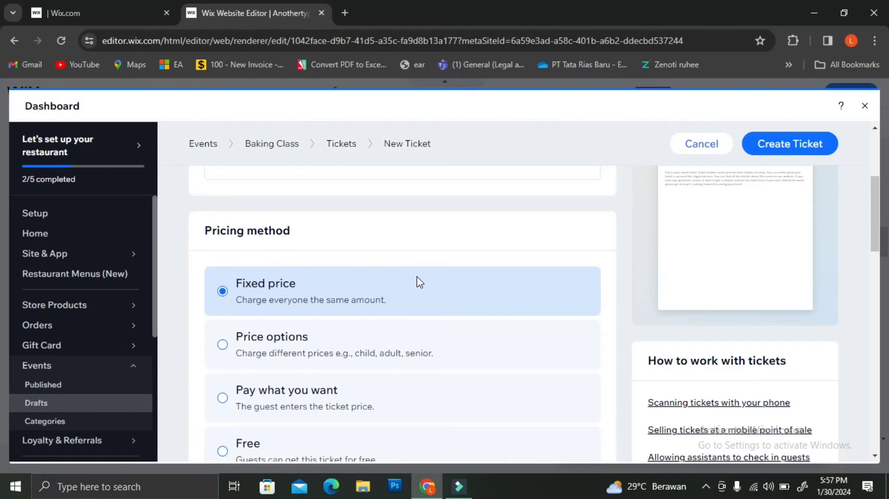
scroll(417, 277, "down", 1)
left_click(380, 315)
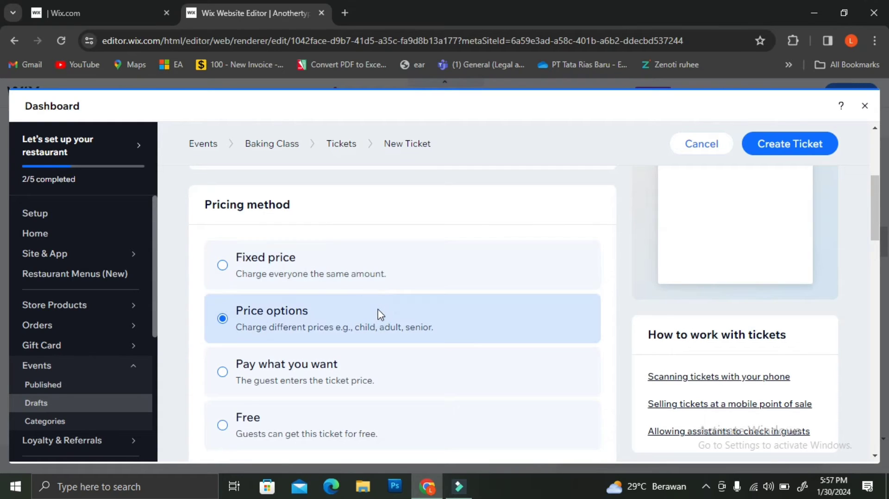
scroll(379, 314, "down", 2)
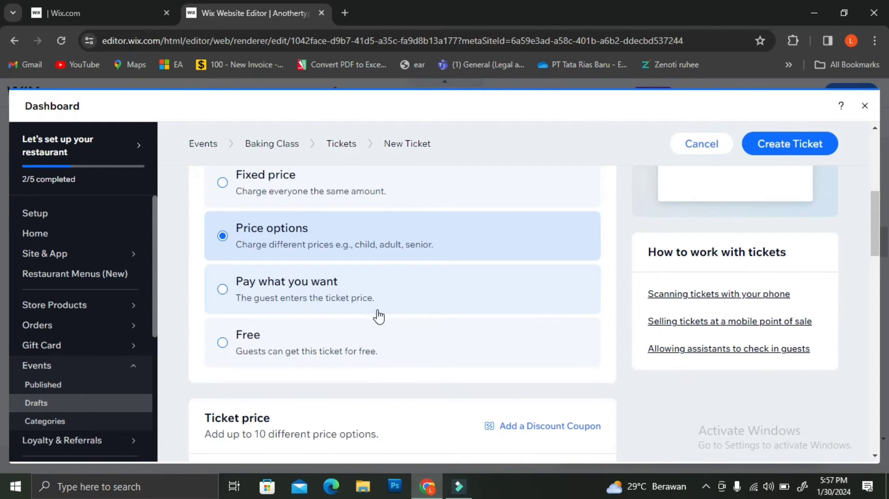
scroll(360, 352, "up", 3)
left_click(369, 320)
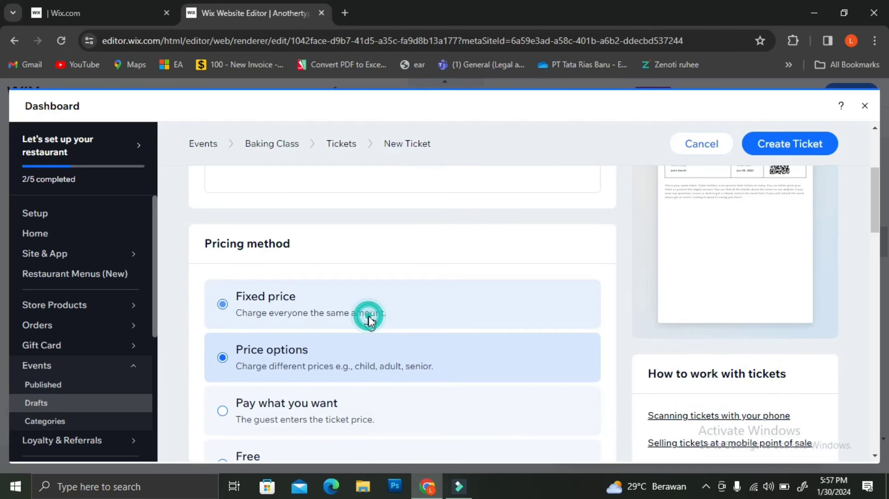
- Set the ticket price to 250000 and look through the currency choices, keeping Rupiah - IDR (Rp)
scroll(369, 320, "down", 7)
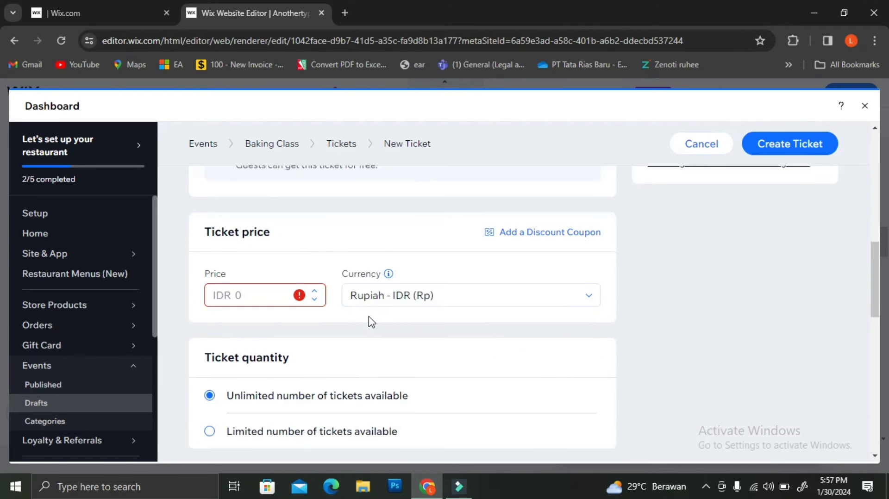
left_click(270, 296)
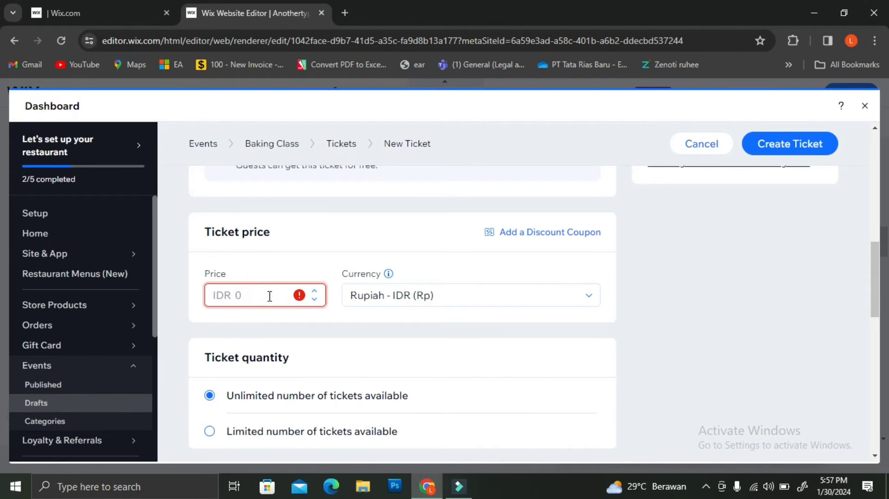
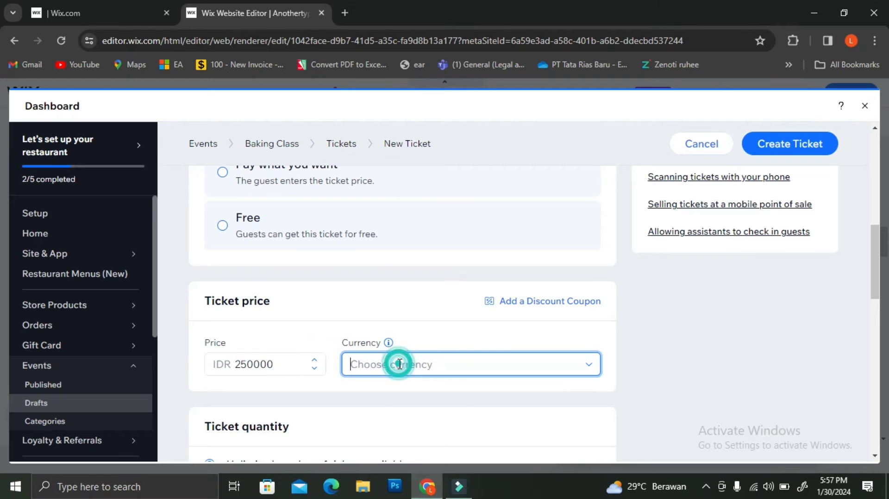
scroll(418, 356, "down", 3)
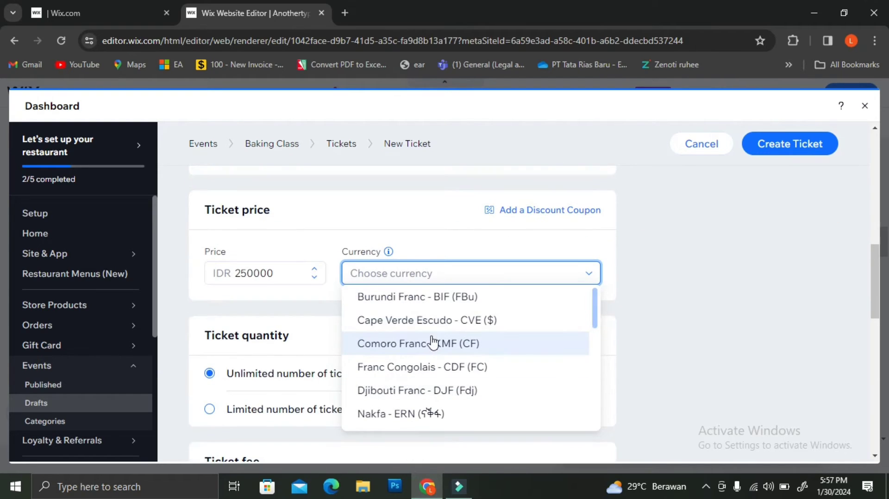
left_click(445, 238)
scroll(445, 238, "up", 4)
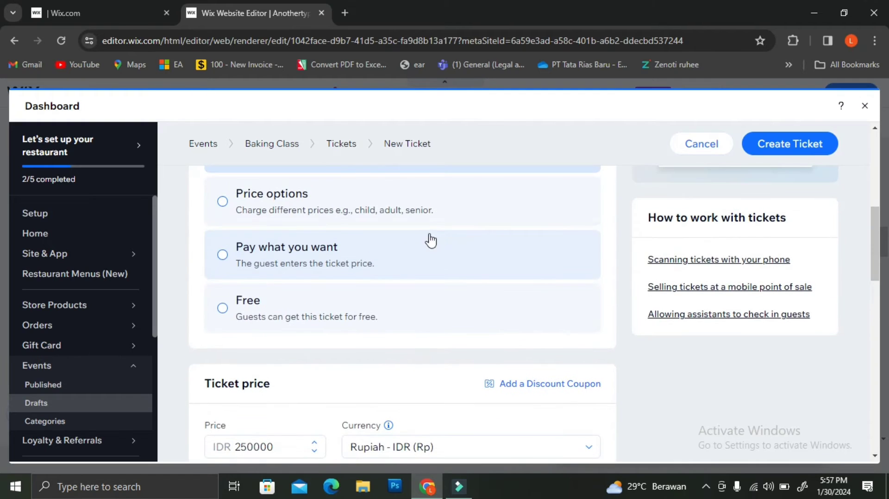
- Examine the currency and per-option price fields offered by Price options, and switch the pricing method back to Fixed price
left_click(302, 212)
scroll(303, 212, "down", 5)
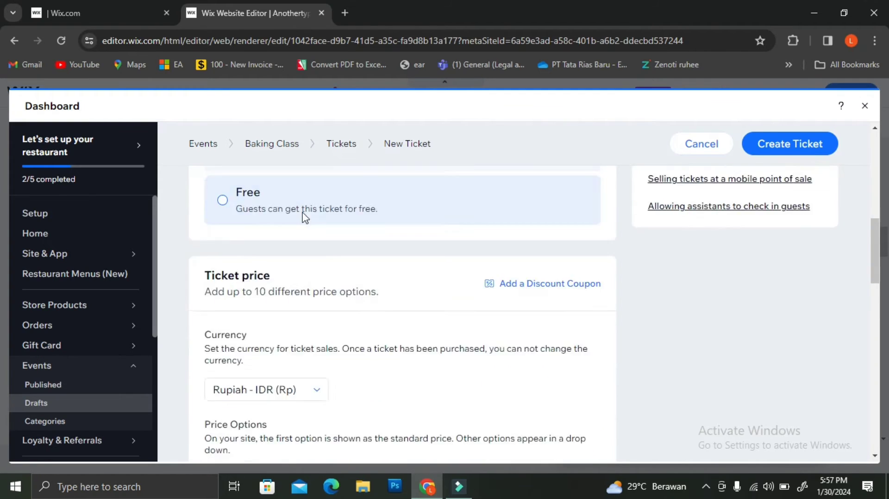
scroll(303, 212, "down", 1)
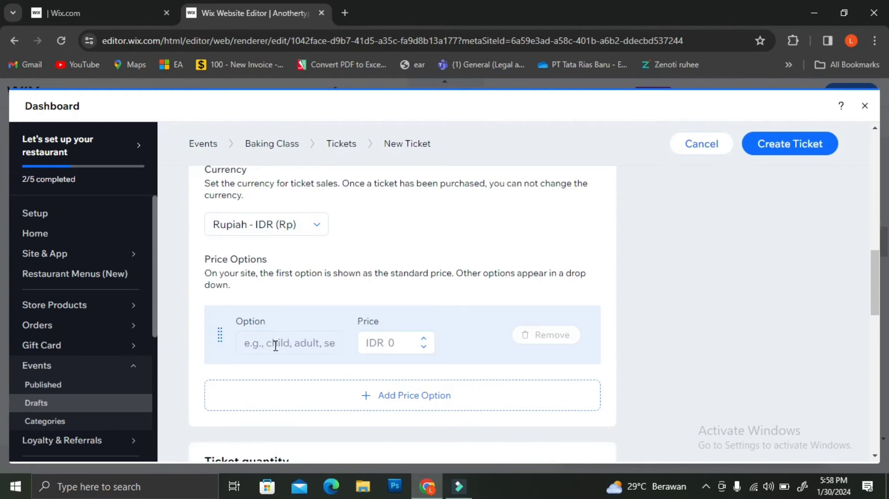
scroll(350, 334, "up", 3)
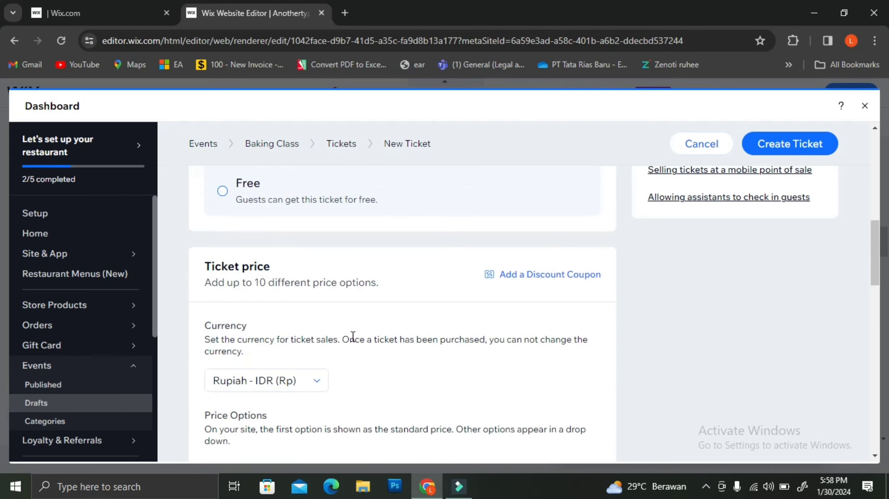
scroll(353, 338, "down", 2)
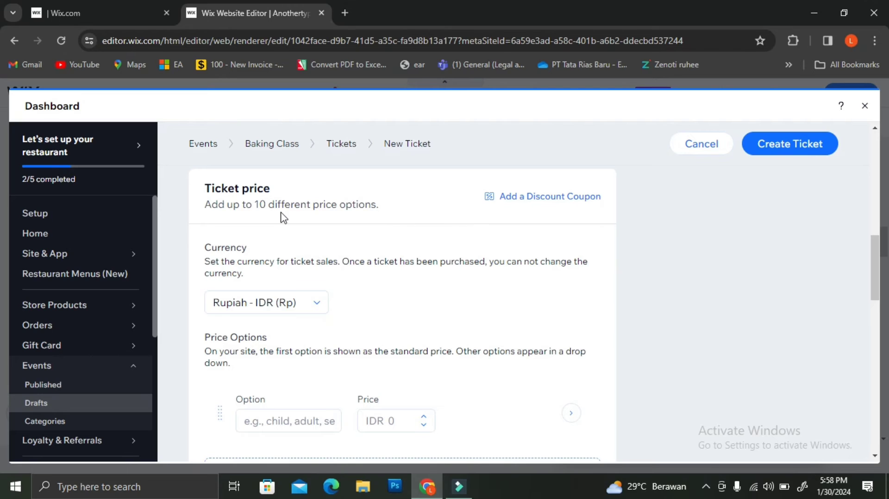
scroll(283, 217, "up", 5)
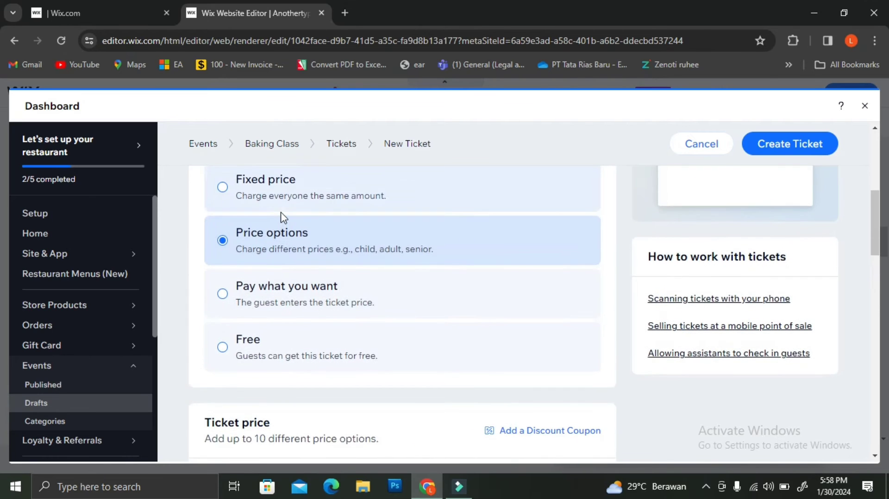
left_click(278, 206)
- Limit the number of Baking Class tickets available to 25
scroll(301, 304, "down", 5)
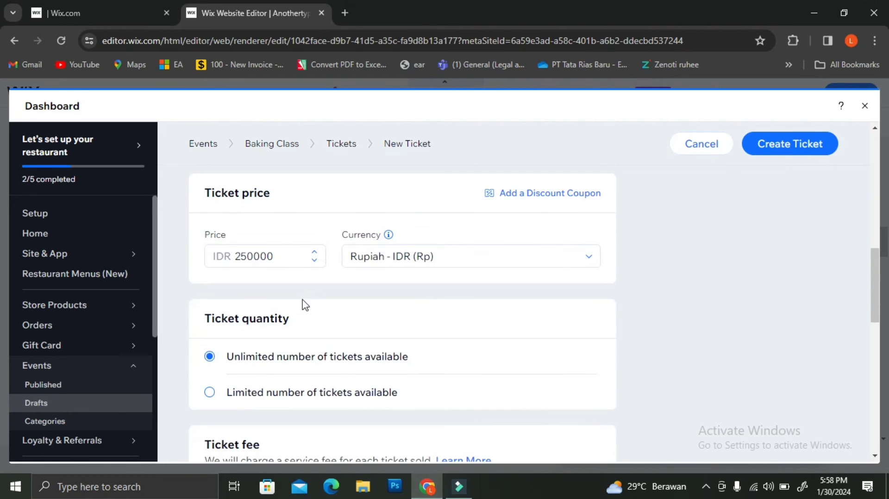
scroll(302, 306, "down", 2)
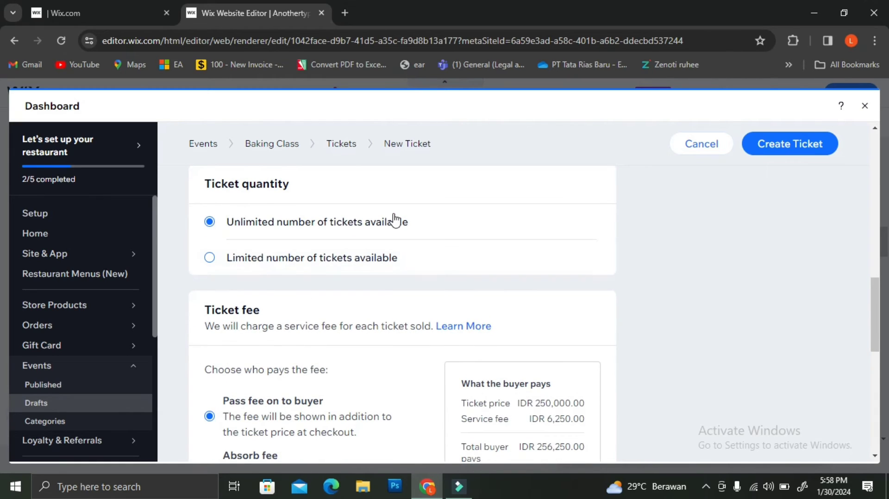
left_click(222, 264)
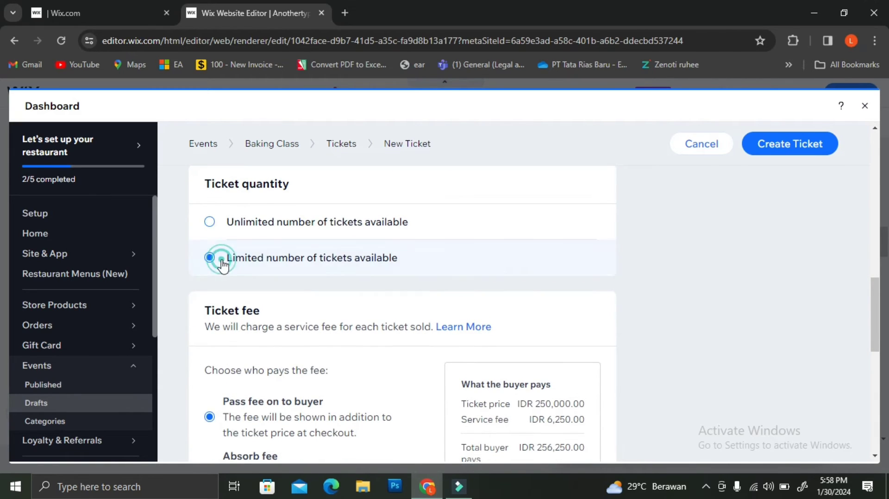
left_click(296, 302)
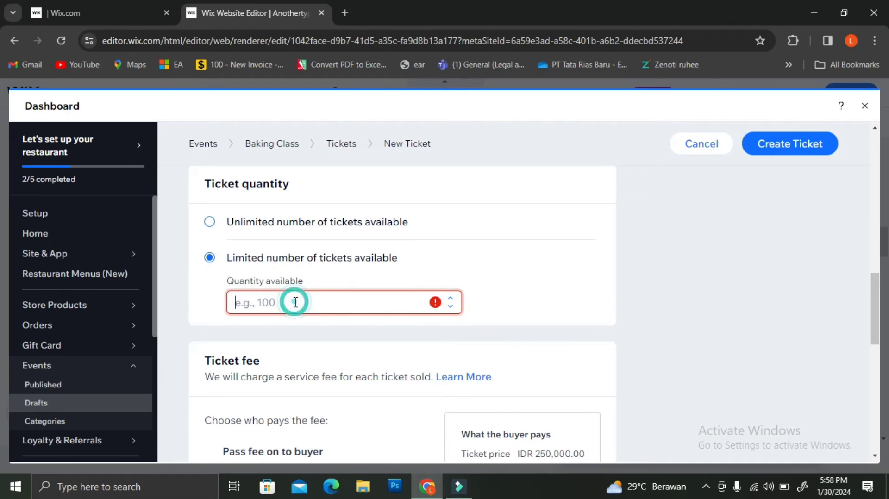
type("2")
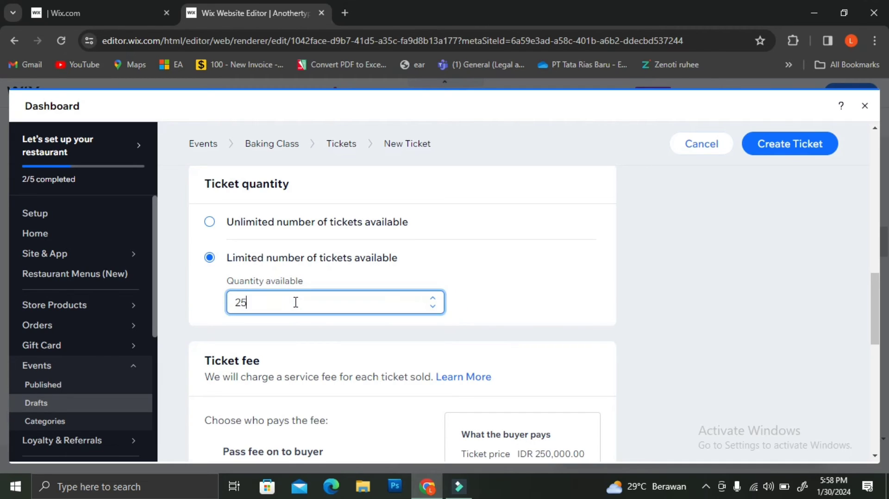
type("5")
left_click(324, 329)
scroll(324, 331, "down", 2)
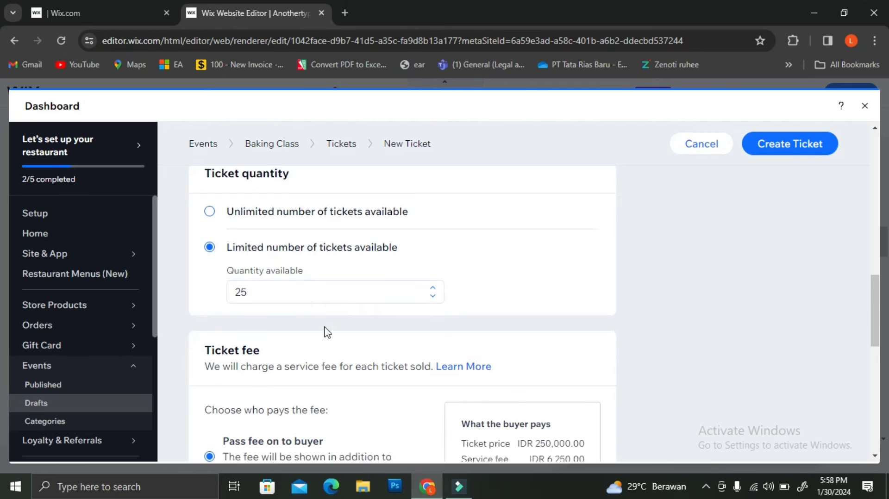
- Set the Baking Class ticket's service fee to Absorb fee so it is deducted from the ticket price
scroll(327, 332, "down", 2)
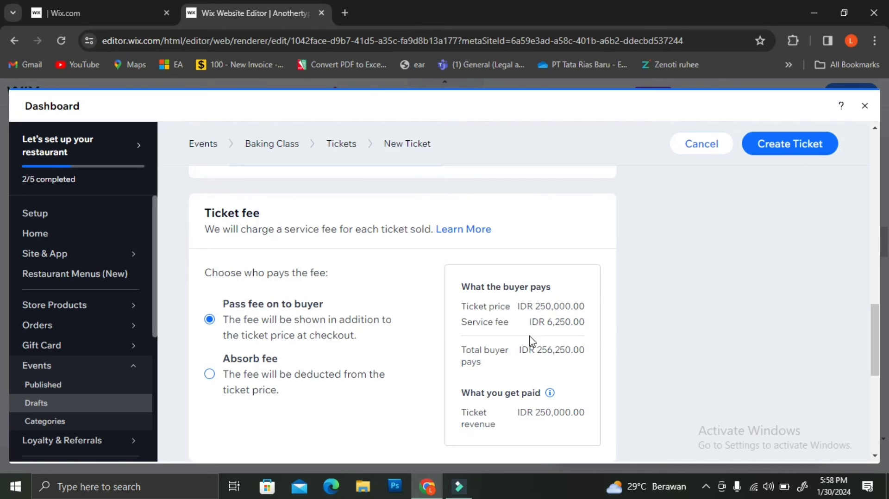
scroll(270, 355, "down", 1)
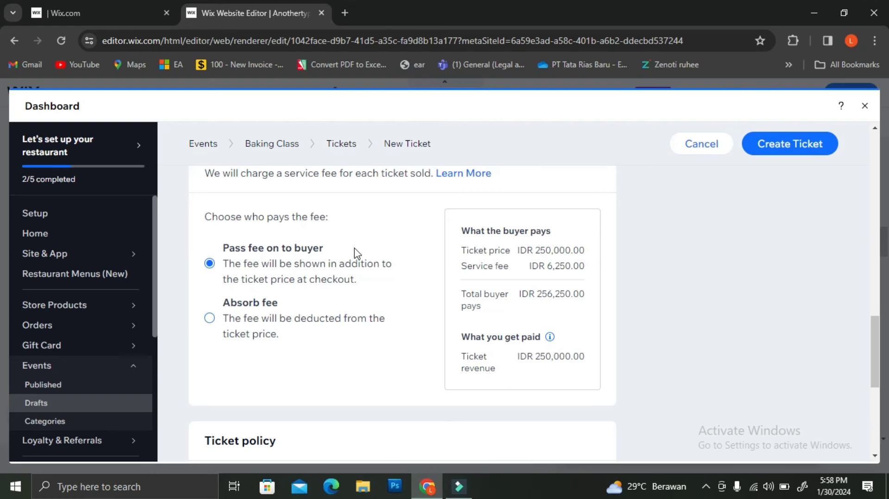
left_click(210, 318)
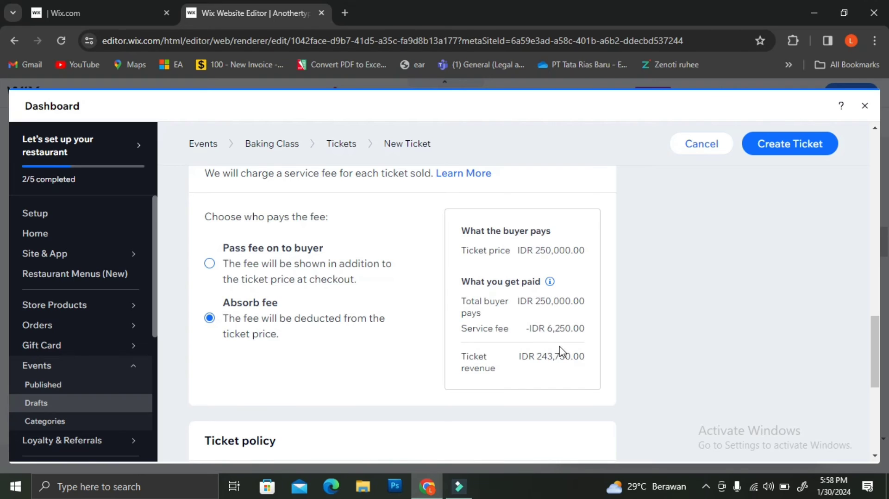
- Turn on the ticket sale period, end sales on Feb 10, 2024, and hide tickets from the event details page when not on sale
scroll(298, 342, "down", 4)
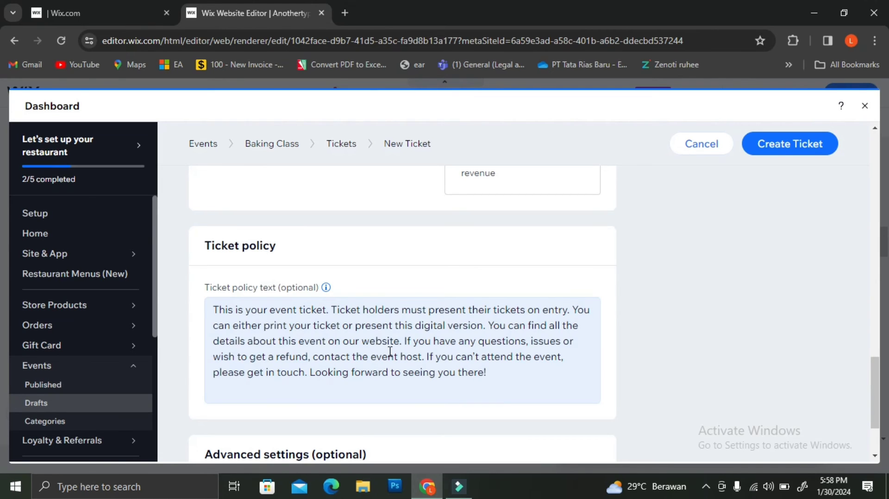
scroll(390, 351, "down", 2)
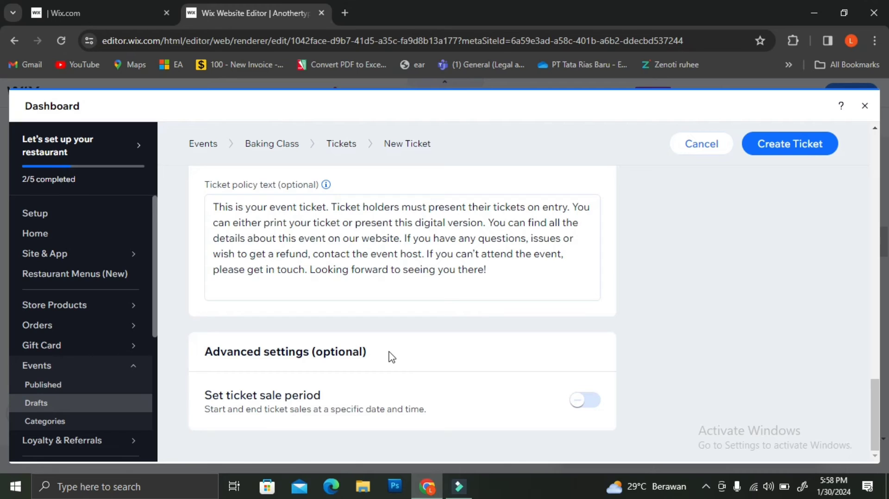
left_click(583, 403)
scroll(523, 400, "down", 3)
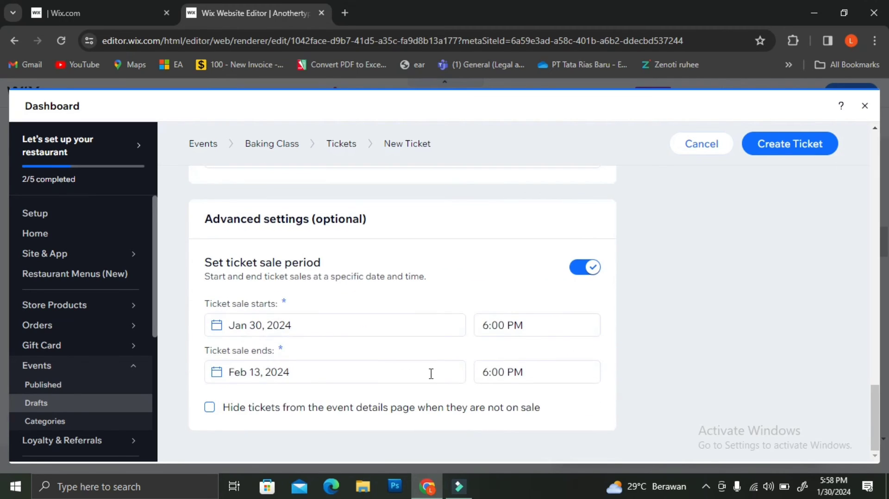
left_click(296, 318)
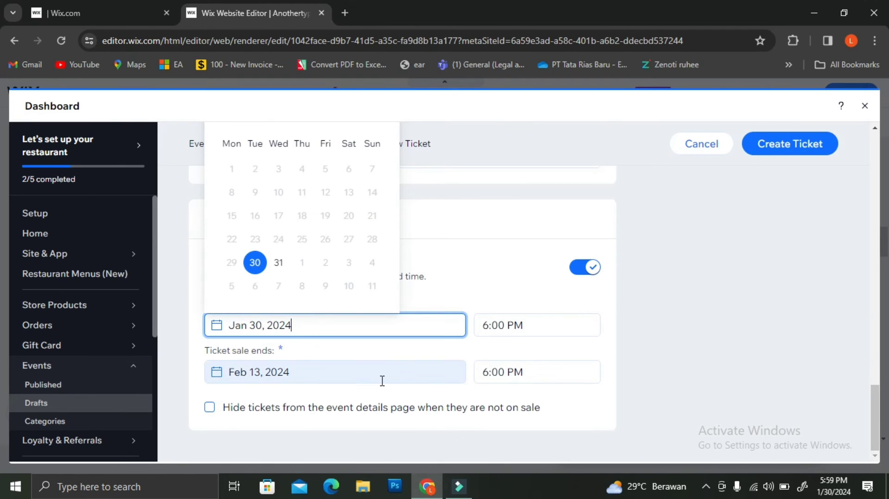
left_click(398, 376)
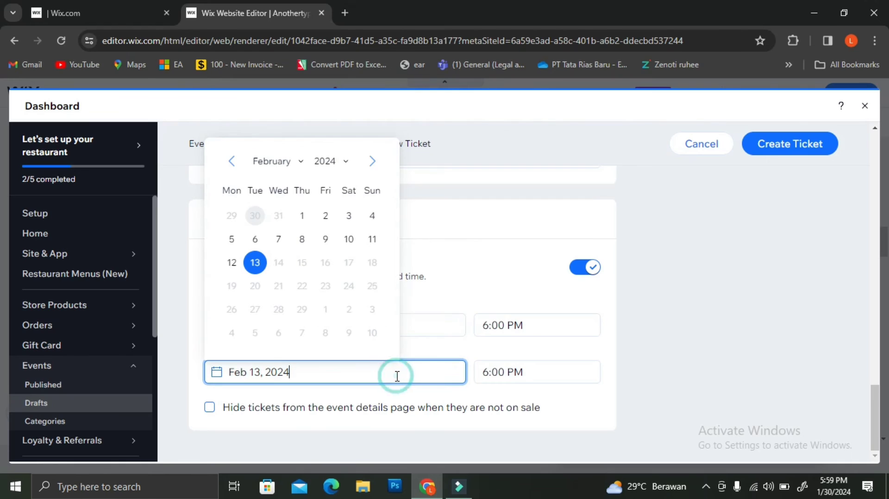
left_click(231, 263)
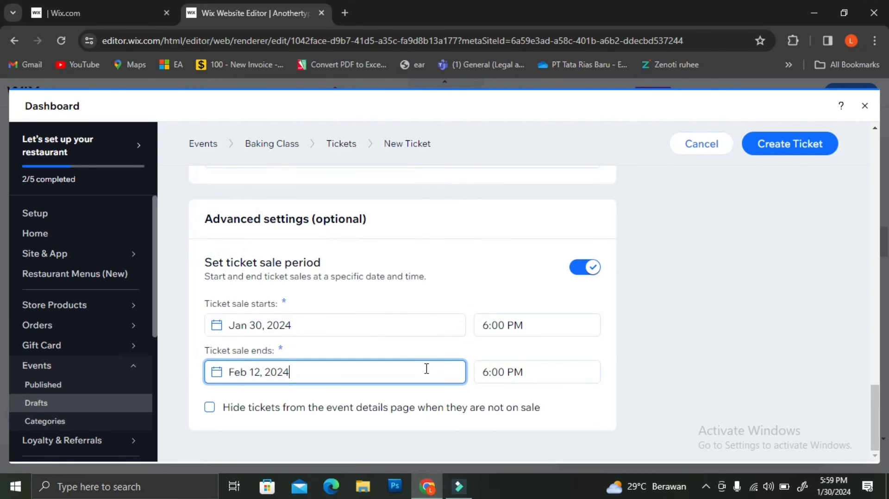
left_click(410, 370)
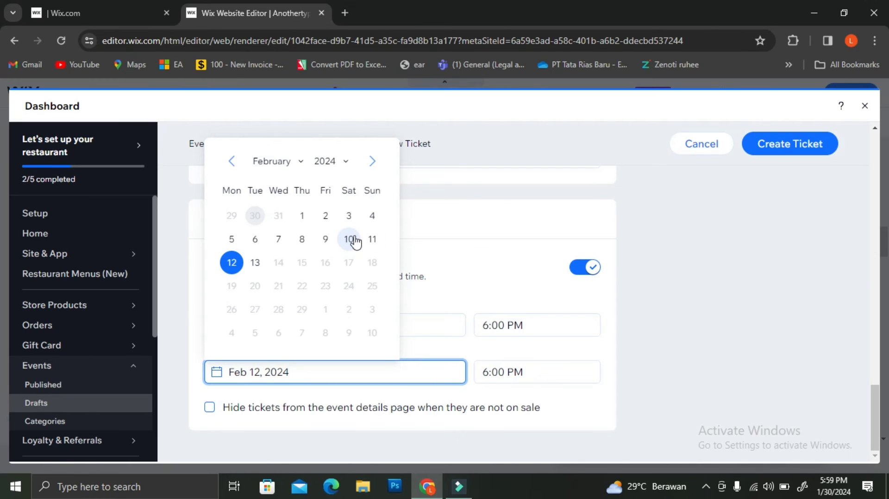
left_click(354, 239)
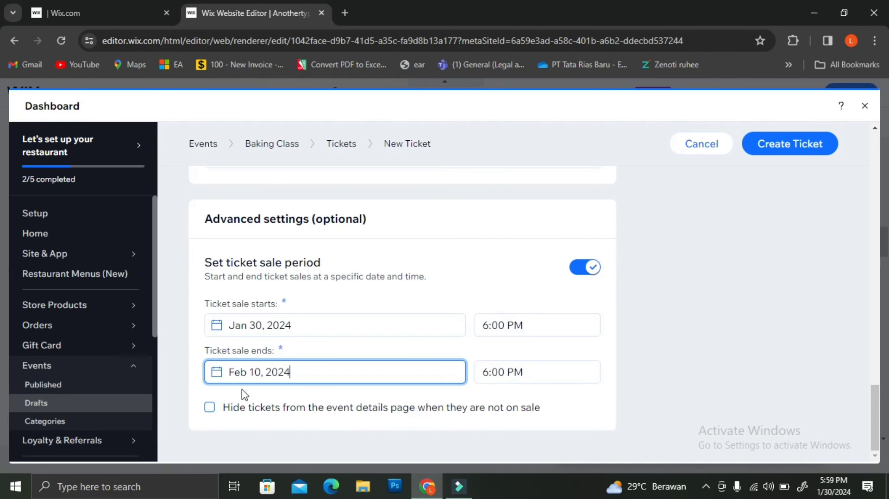
left_click(211, 408)
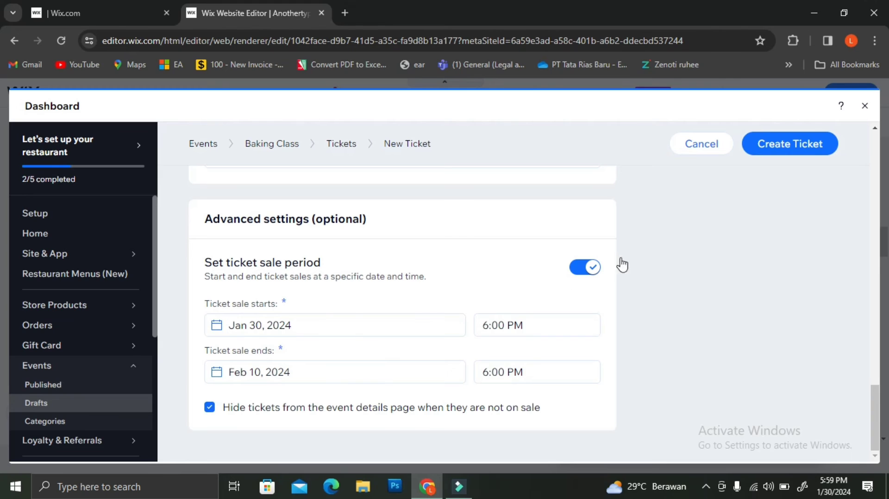
- Open the ticket PDF's design for editing, saving the new ticket's changes first
scroll(630, 261, "up", 15)
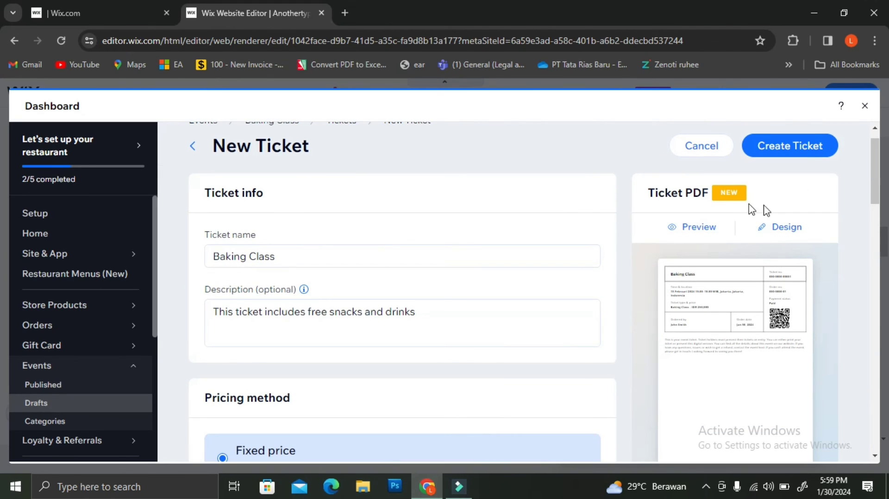
left_click(781, 227)
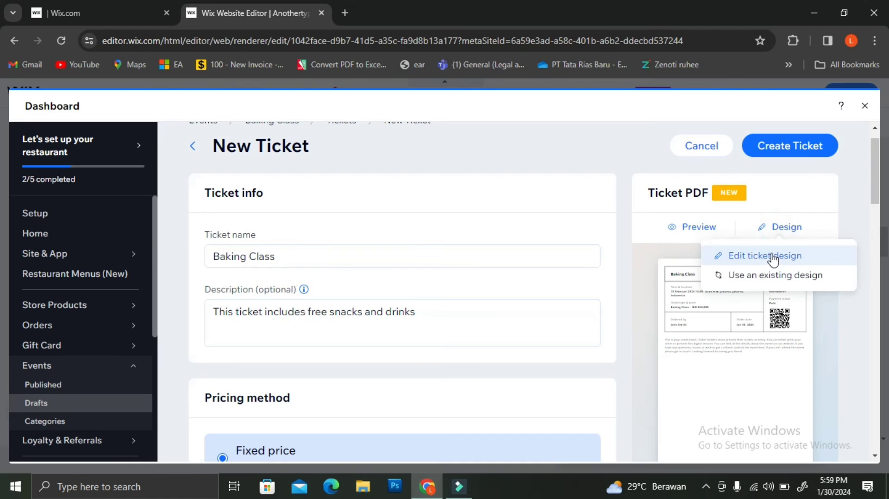
left_click(771, 253)
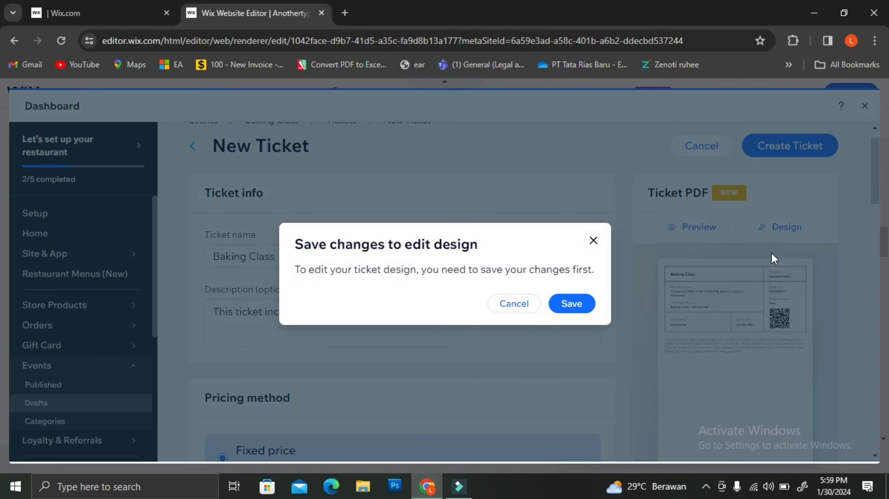
left_click(558, 302)
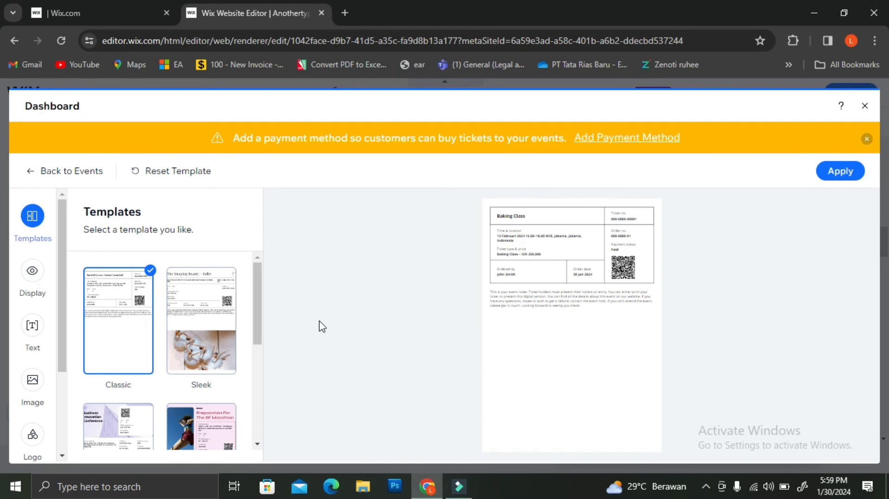
- Try the Sleek and Professional templates on the ticket PDF and go back to Sleek
left_click(213, 336)
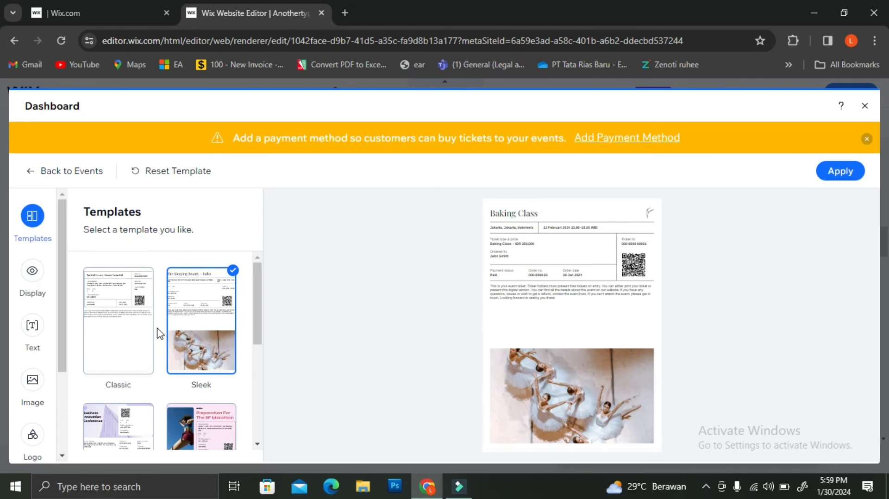
scroll(139, 334, "down", 4)
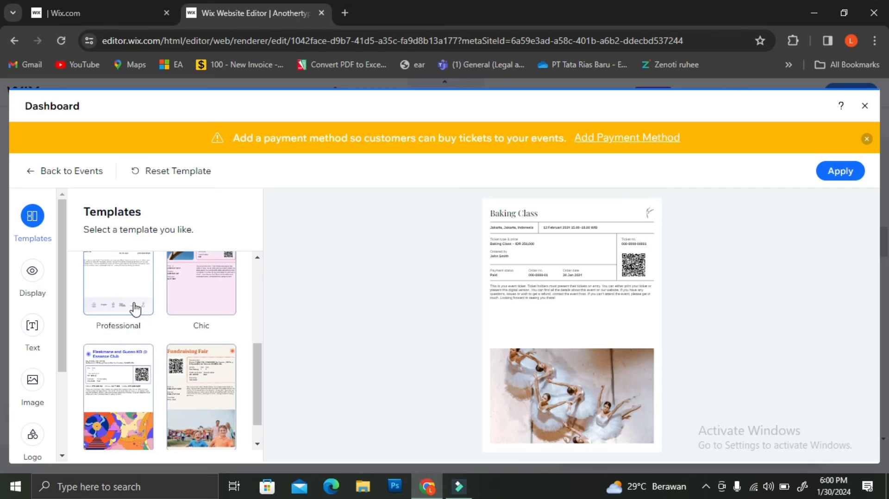
left_click(134, 305)
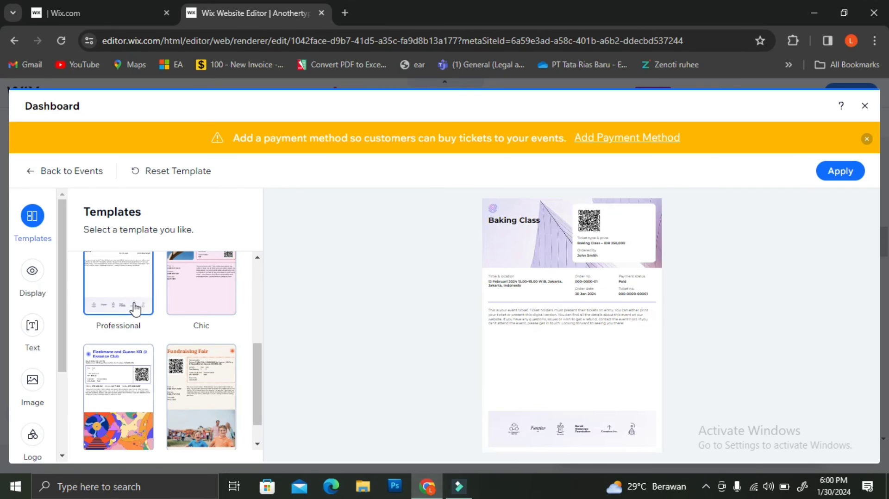
scroll(144, 306, "down", 1)
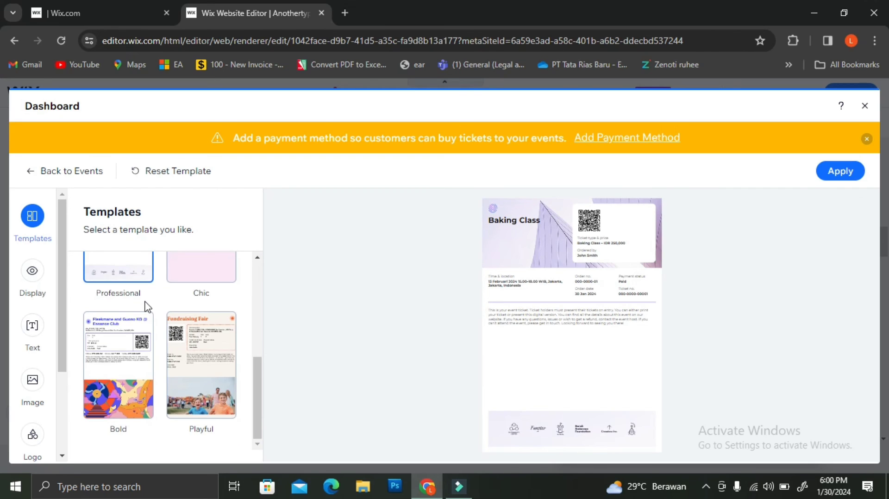
scroll(146, 307, "up", 3)
scroll(147, 308, "up", 1)
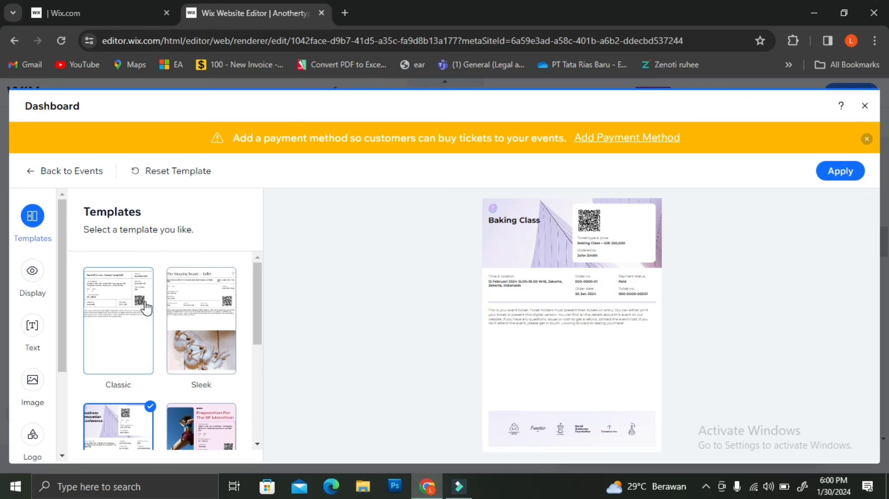
left_click(196, 326)
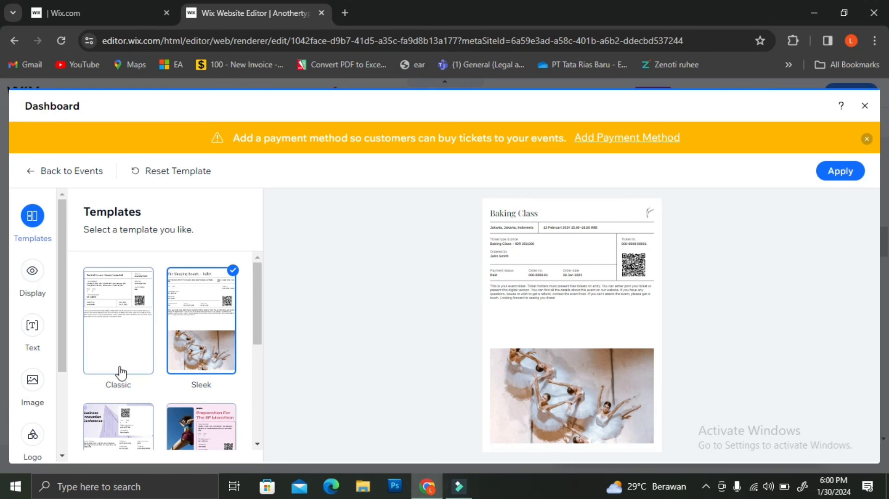
- Open the image chooser for replacing the ticket's dancer photo, close it without choosing a file, and reselect the Classic template
left_click(40, 393)
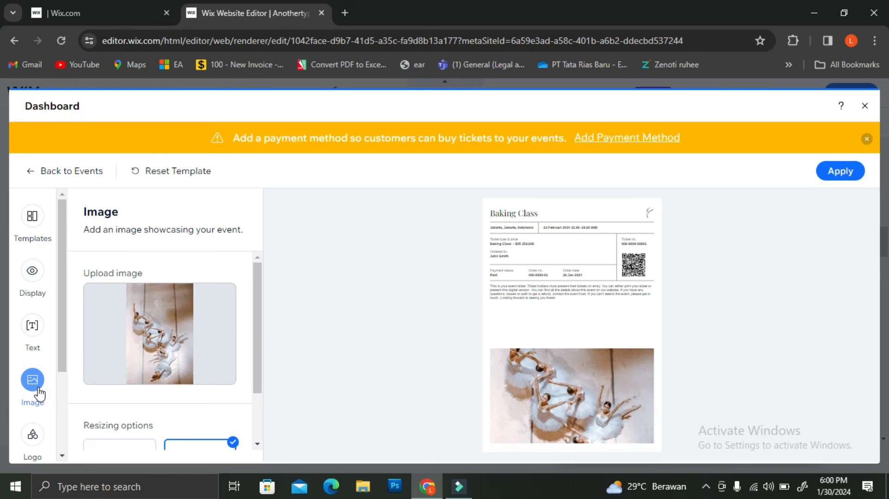
mouse_move(186, 358)
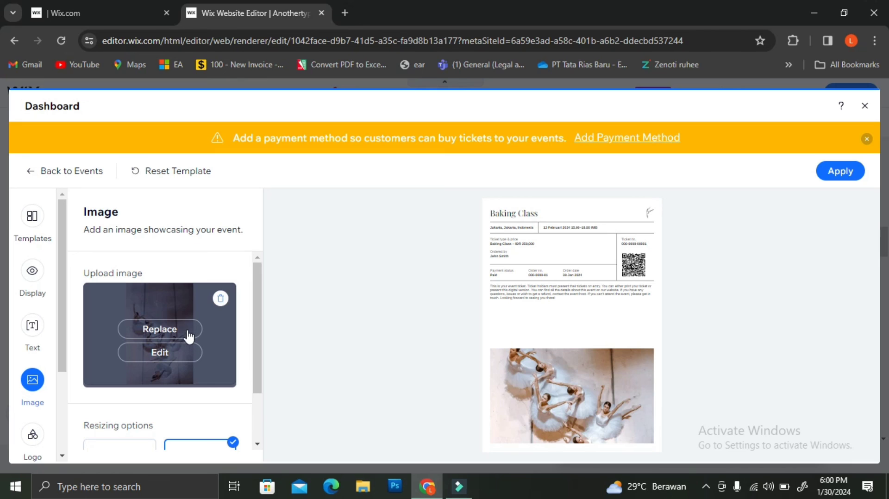
left_click(187, 332)
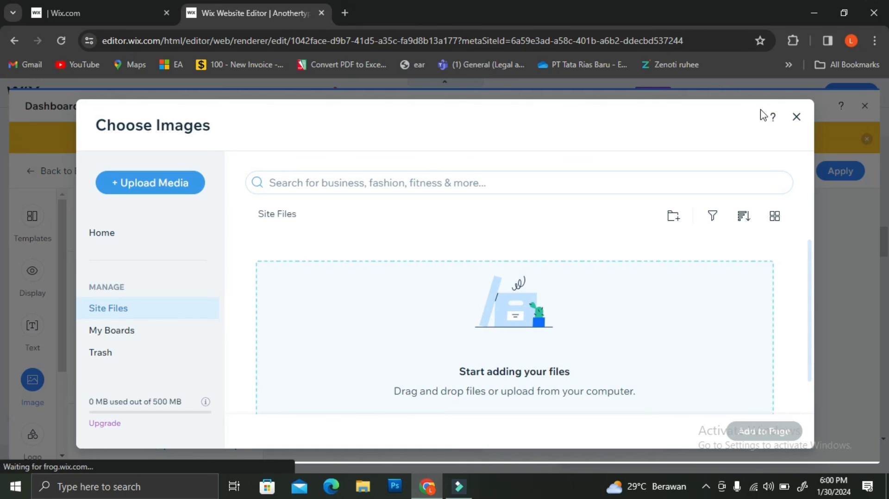
left_click(796, 120)
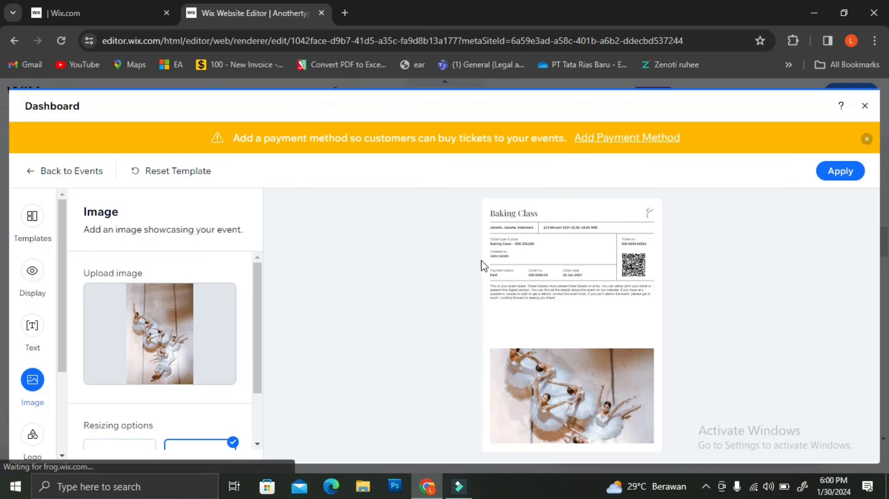
left_click(33, 216)
left_click(119, 332)
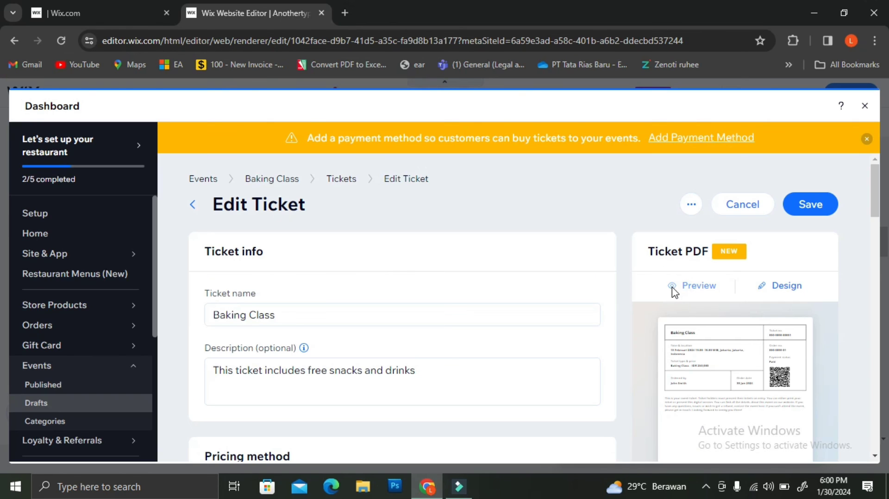
- Preview the whole Baking Class ticket PDF, close the preview, and save the ticket
left_click(671, 287)
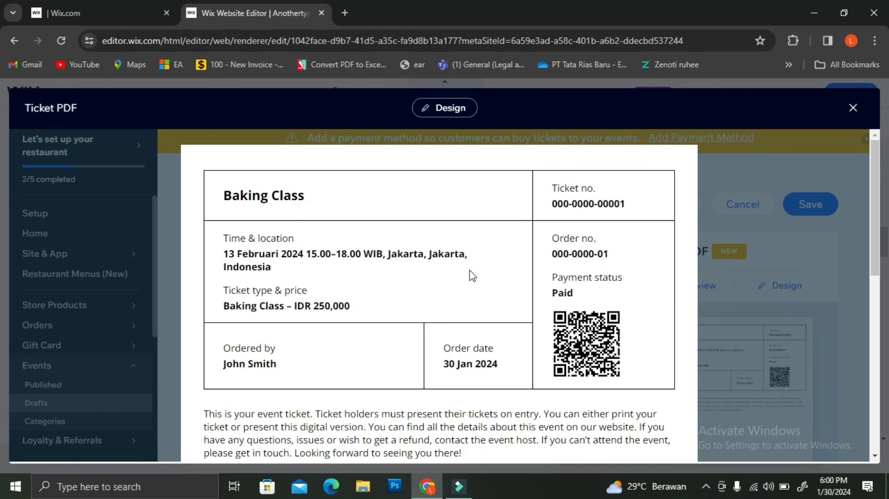
scroll(471, 276, "down", 3)
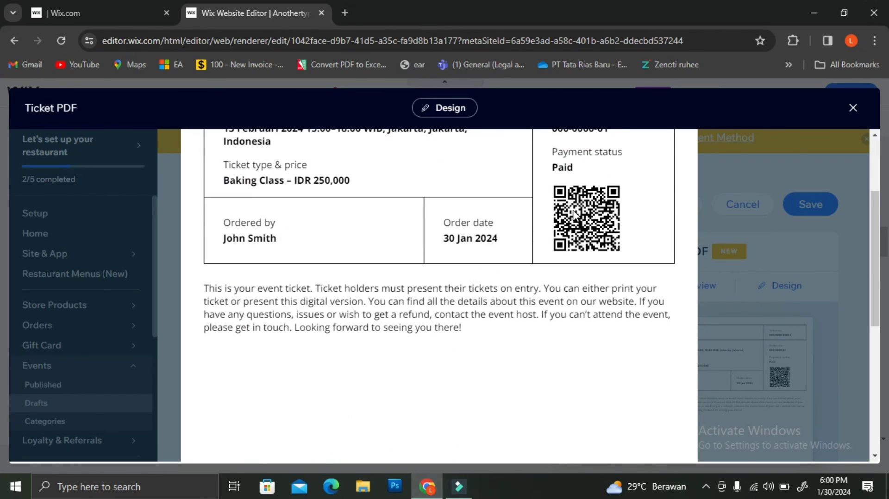
scroll(522, 276, "down", 5)
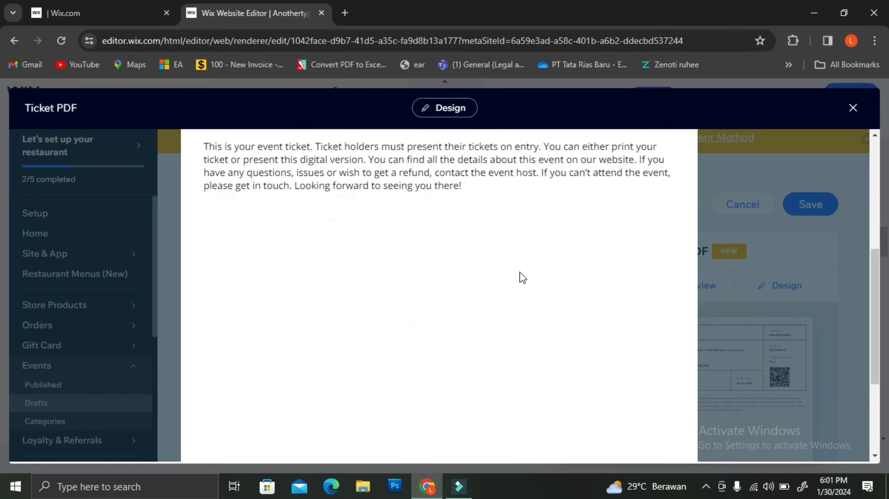
scroll(522, 276, "up", 6)
scroll(522, 277, "up", 2)
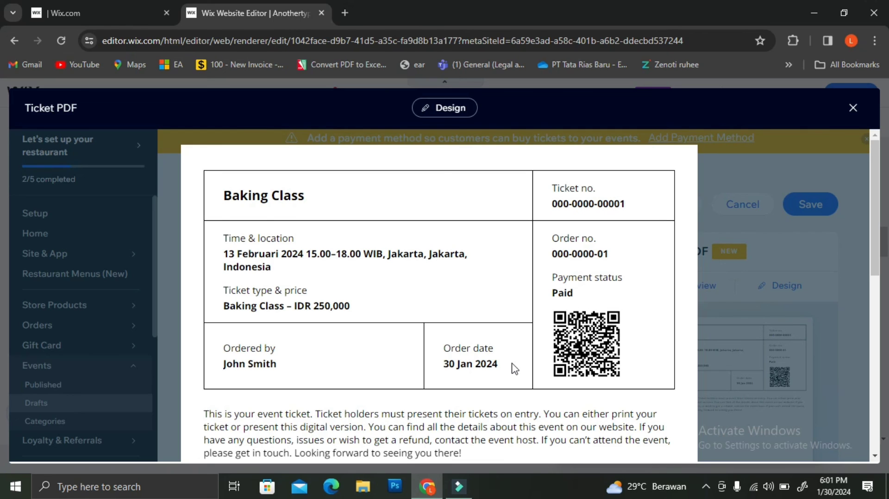
left_click(699, 276)
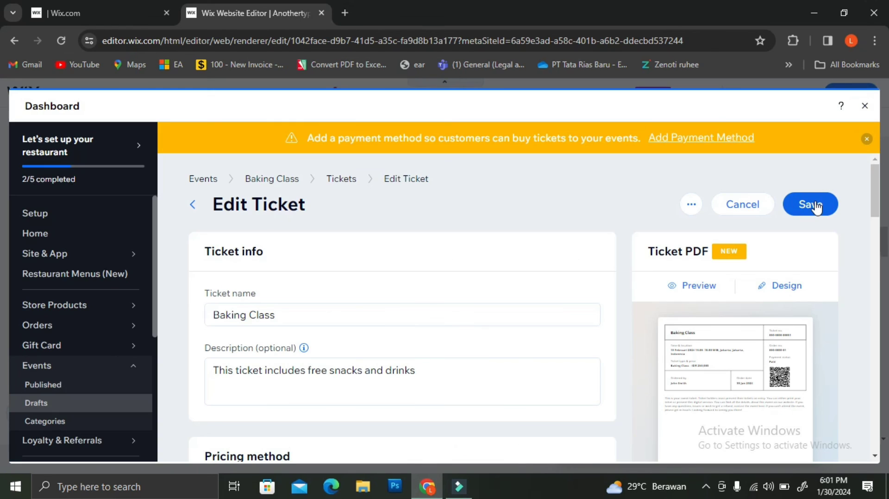
left_click(814, 205)
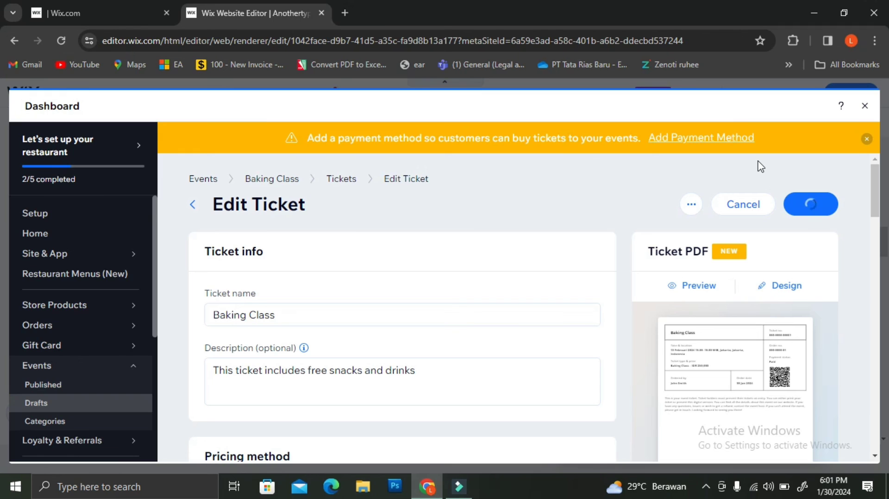